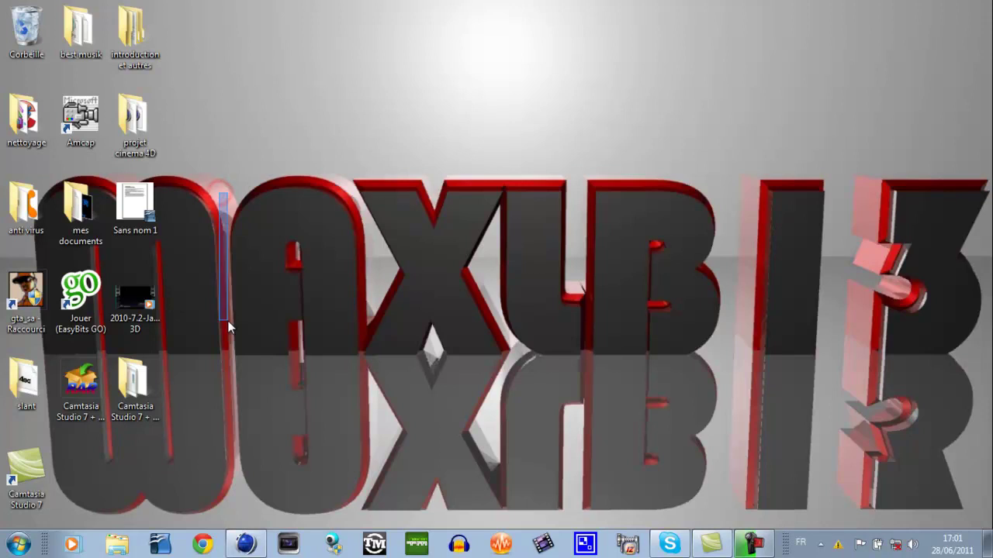
{"action": "left_click_drag", "start_coordinate": [239, 119], "coordinate": [229, 397]}
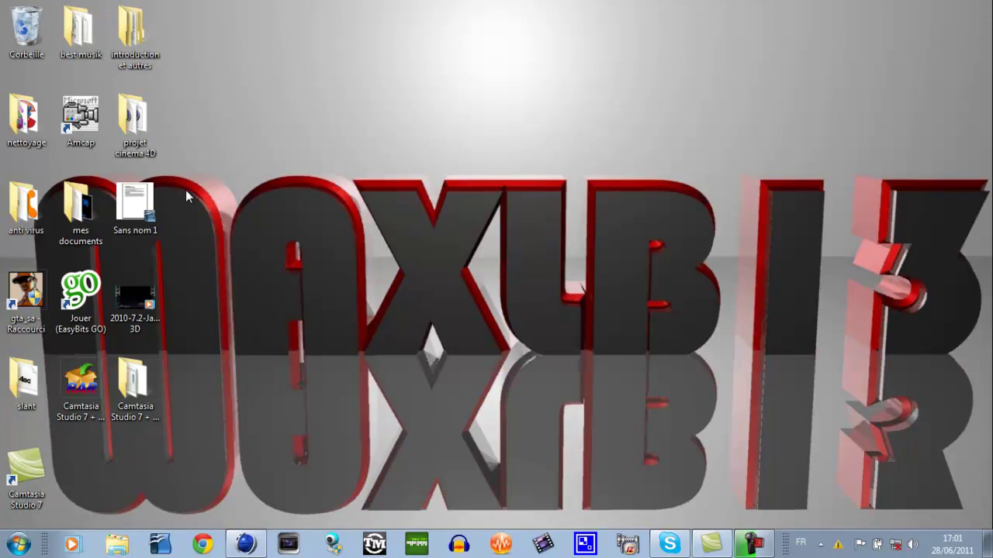
{"action": "mouse_move", "coordinate": [219, 175]}
{"action": "left_mouse_down"}
{"action": "mouse_move", "coordinate": [224, 329]}
{"action": "mouse_move", "coordinate": [454, 387]}
{"action": "mouse_move", "coordinate": [754, 339]}
{"action": "mouse_move", "coordinate": [685, 381]}
{"action": "mouse_move", "coordinate": [724, 355]}
{"action": "mouse_move", "coordinate": [403, 309]}
{"action": "mouse_move", "coordinate": [117, 243]}
{"action": "mouse_move", "coordinate": [310, 204]}
{"action": "mouse_move", "coordinate": [229, 168]}
{"action": "left_mouse_up"}
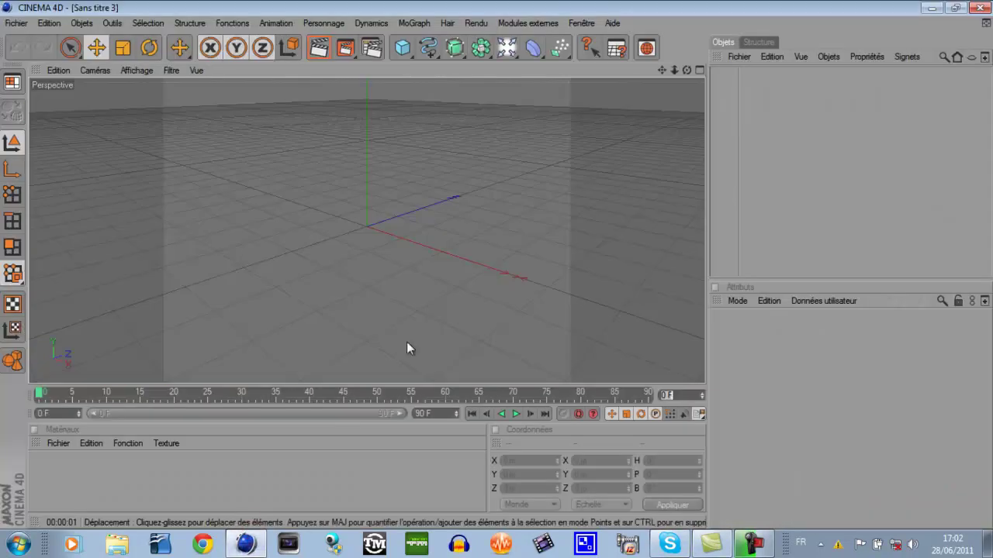
Set the render output to the HDV/HDTV 720 29.97 preset and the frame range to all images (Toutes les images)
{"action": "left_click", "coordinate": [372, 47]}
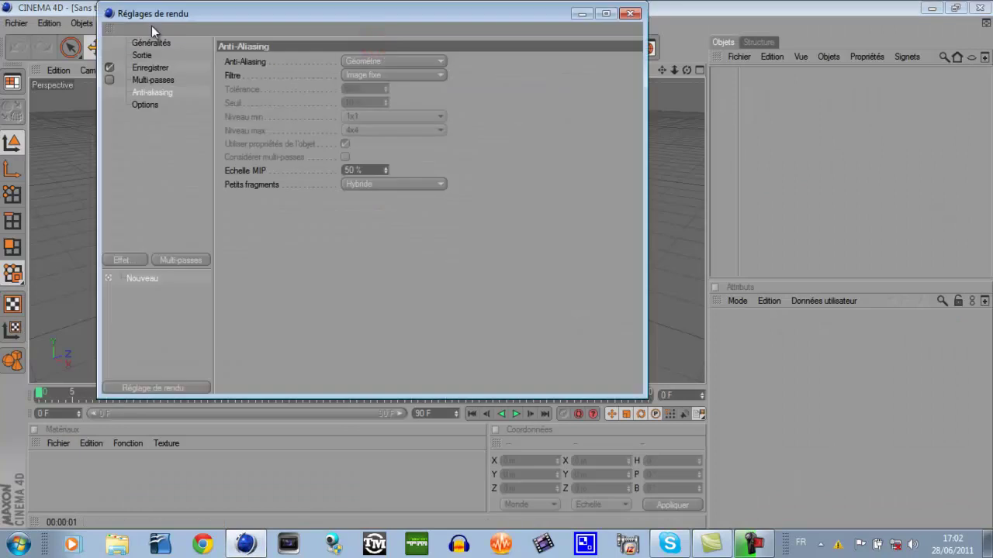
{"action": "left_click", "coordinate": [142, 56]}
{"action": "left_click", "coordinate": [232, 60]}
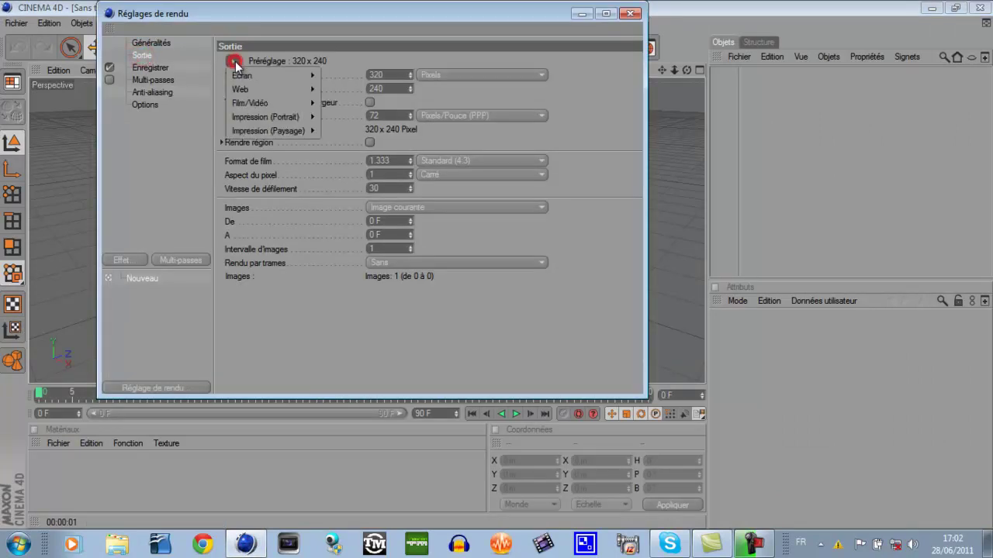
{"action": "mouse_move", "coordinate": [282, 101]}
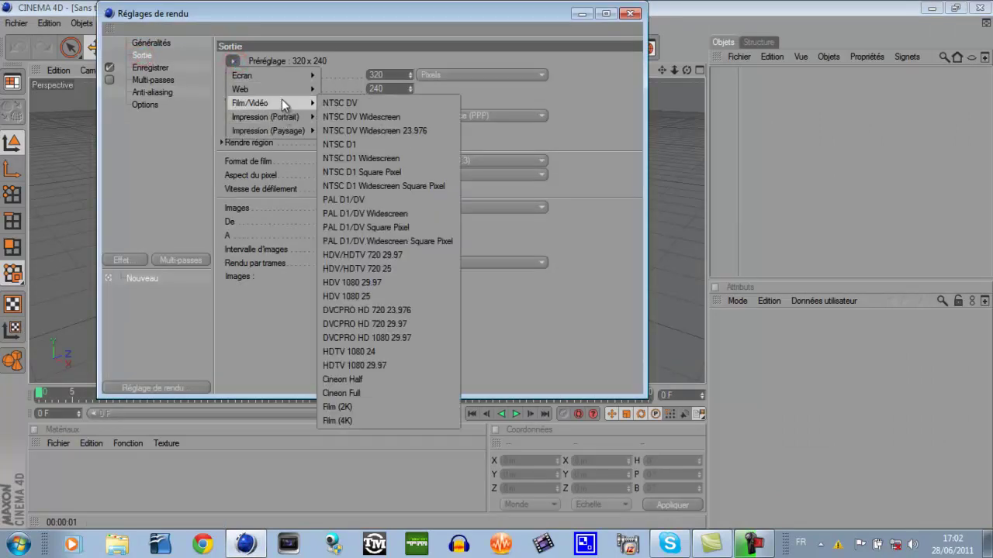
{"action": "left_click", "coordinate": [418, 256]}
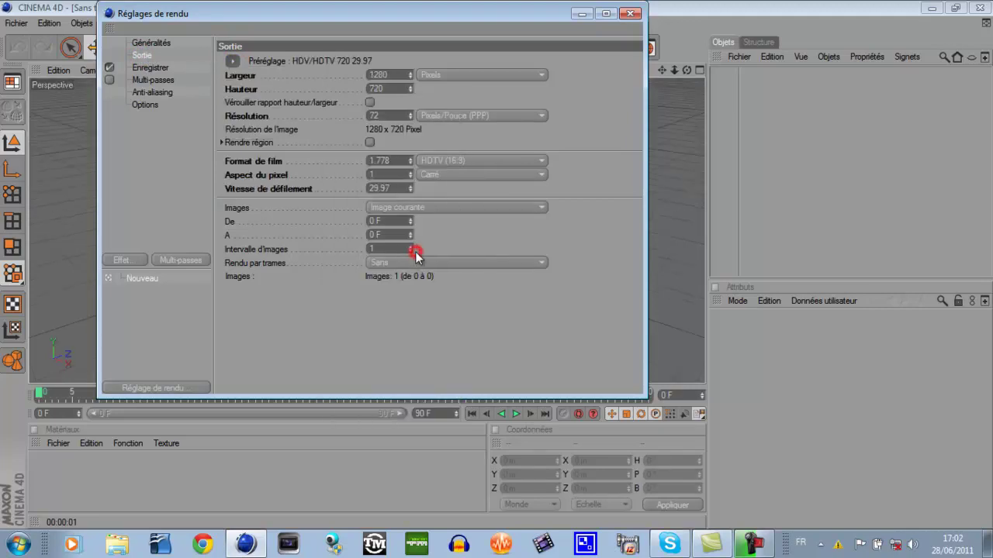
{"action": "left_click", "coordinate": [416, 208]}
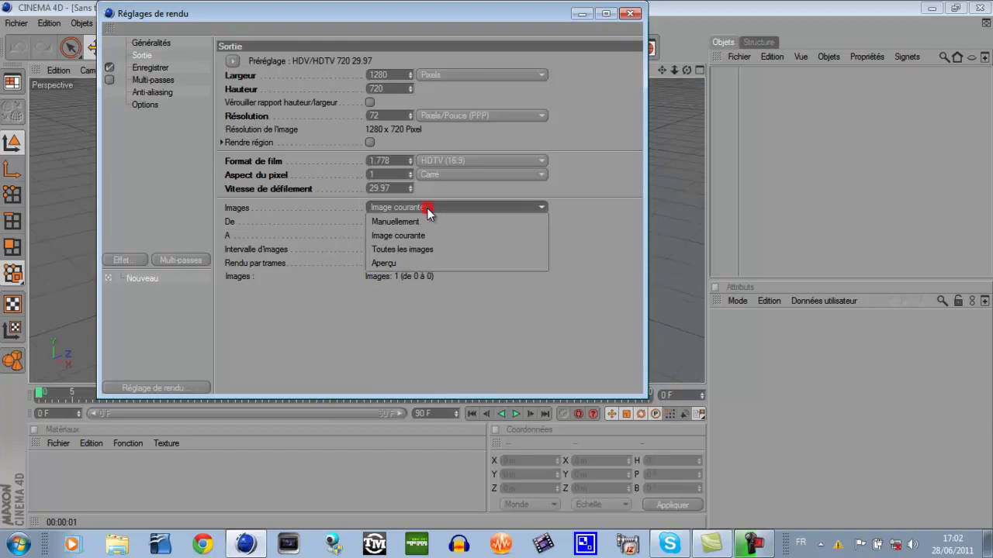
{"action": "left_click", "coordinate": [429, 250]}
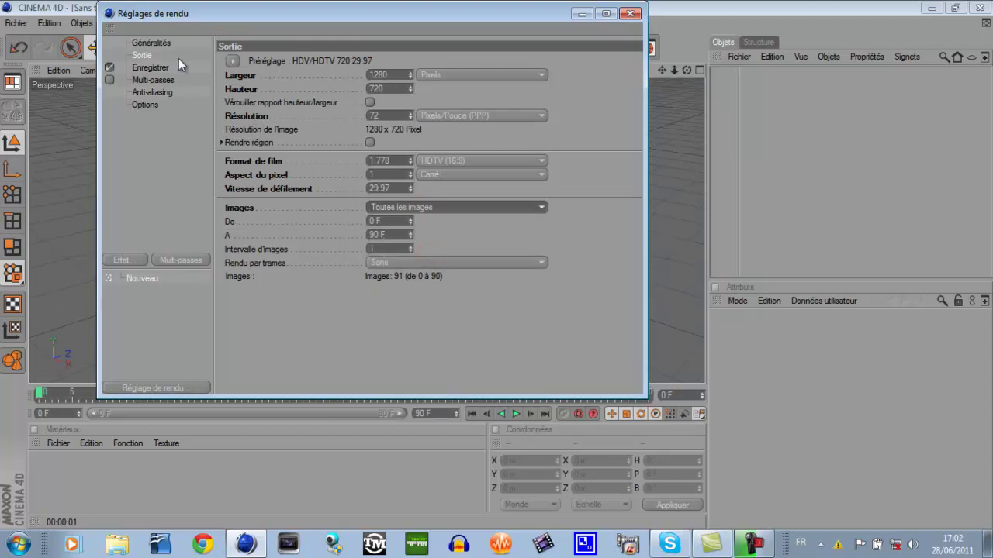
Set the render to save as "tuto" in the intro folder, using the Film AVI format
{"action": "left_click", "coordinate": [149, 67]}
{"action": "left_click", "coordinate": [625, 90]}
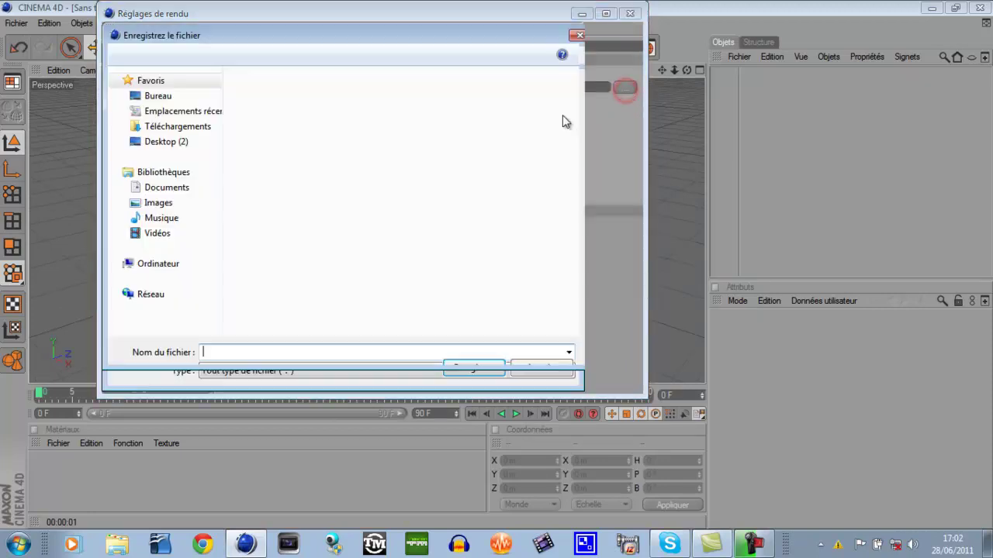
{"action": "type", "text": "tuto"}
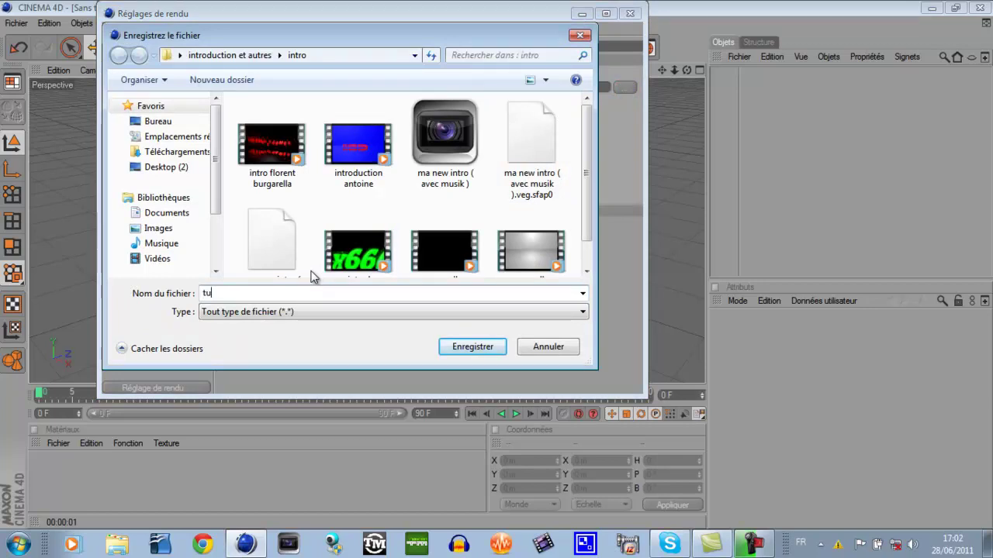
{"action": "left_click", "coordinate": [472, 346]}
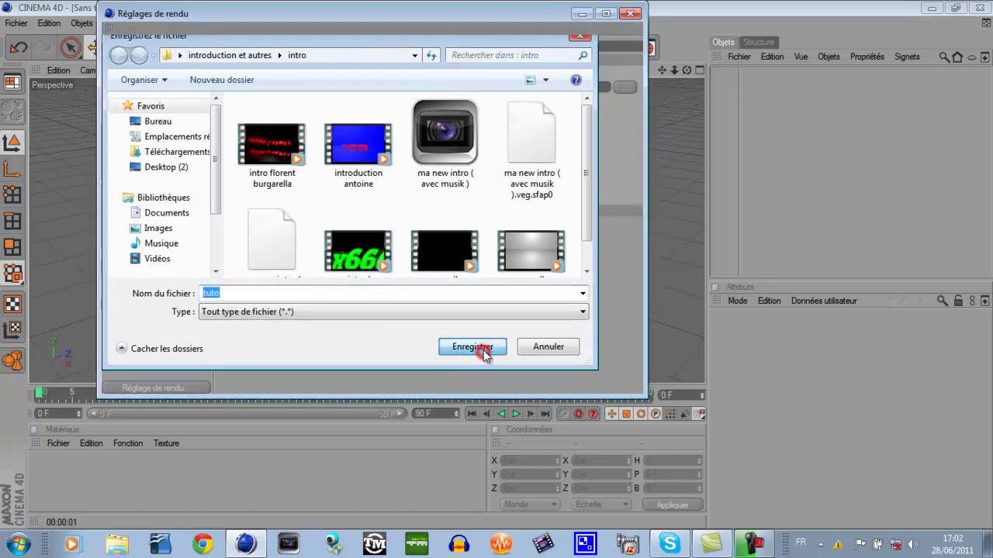
{"action": "left_click", "coordinate": [361, 101]}
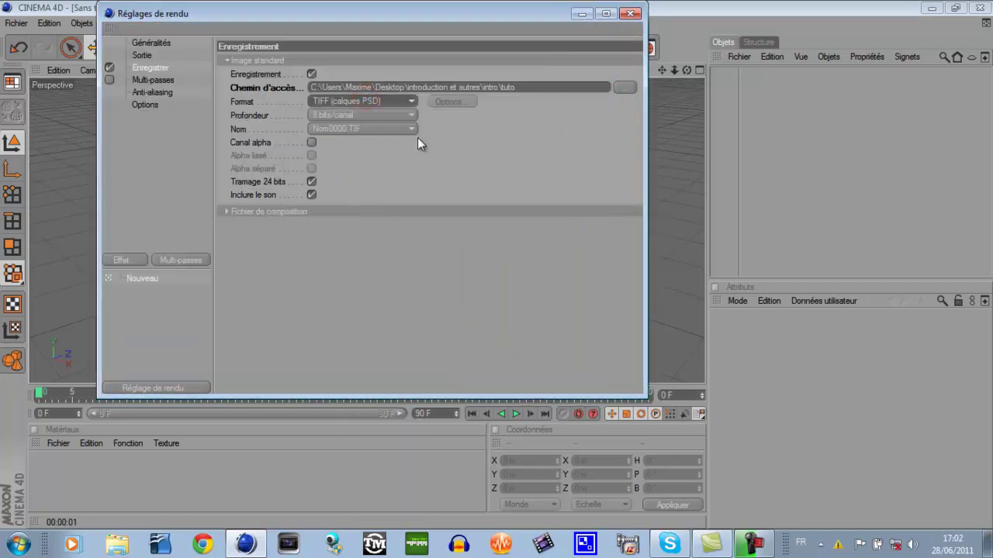
{"action": "left_click", "coordinate": [399, 100]}
{"action": "left_click", "coordinate": [353, 456]}
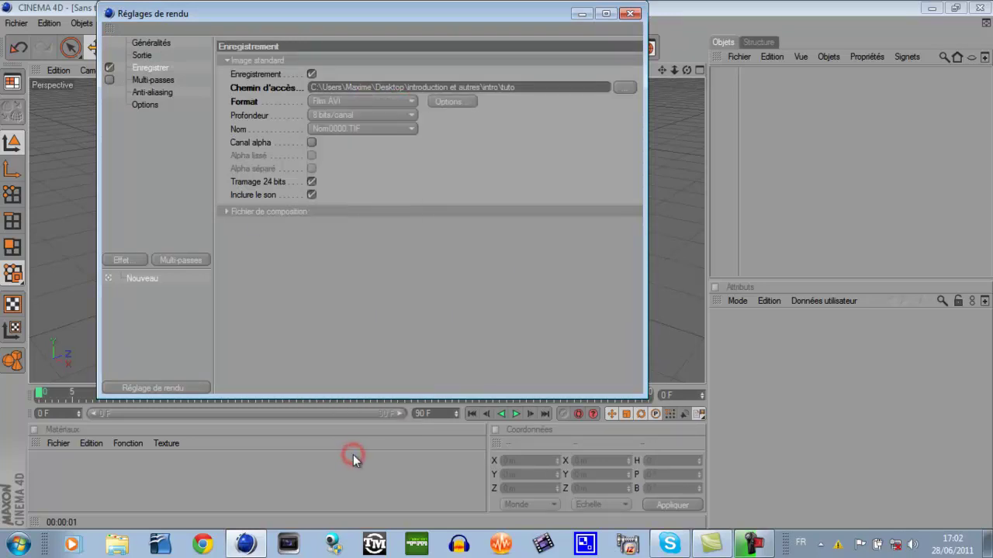
Set the render anti-aliasing to Au mieux with a maximum level of 2x2, and close the render settings
{"action": "left_click", "coordinate": [160, 81]}
{"action": "left_click", "coordinate": [161, 93]}
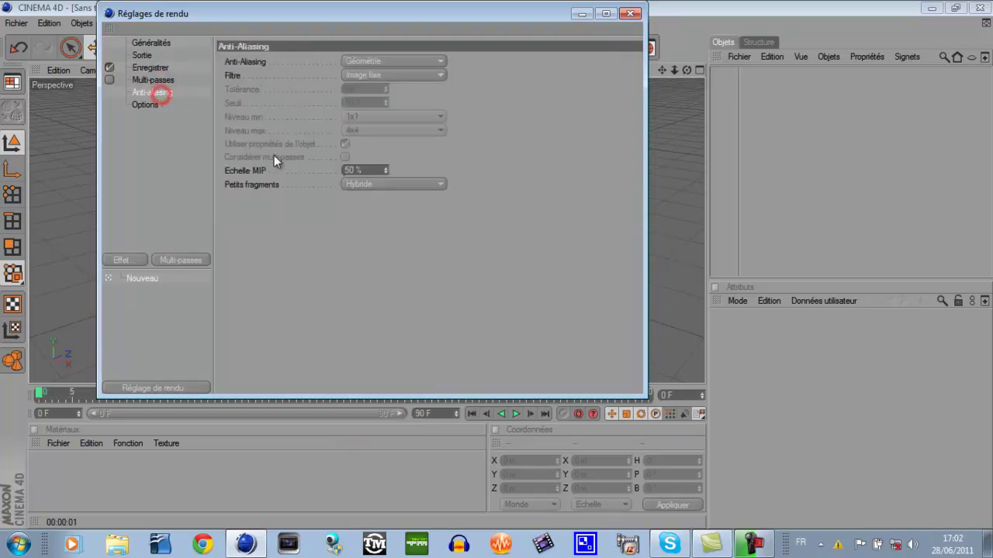
{"action": "left_click", "coordinate": [419, 60]}
{"action": "left_click", "coordinate": [404, 103]}
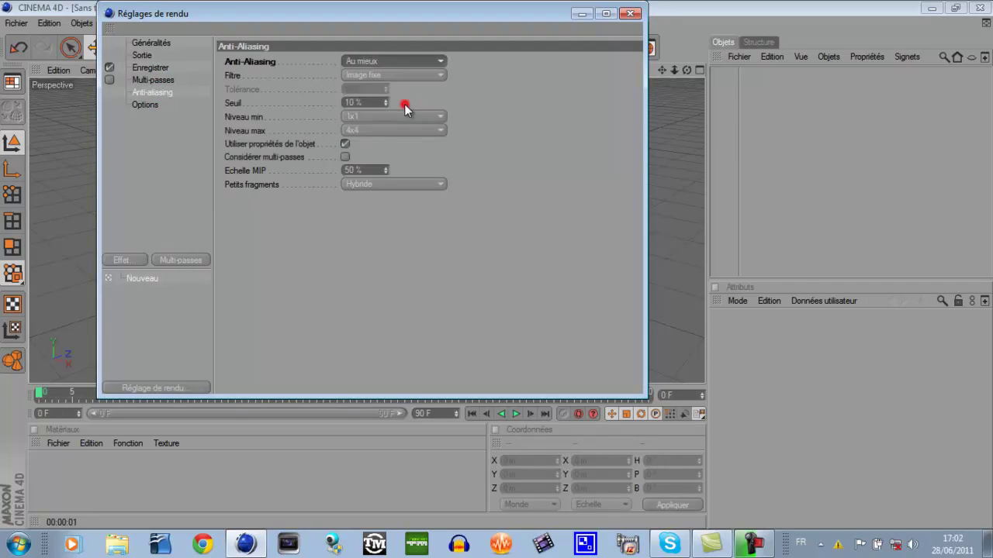
{"action": "left_click", "coordinate": [412, 130]}
{"action": "left_click", "coordinate": [396, 157]}
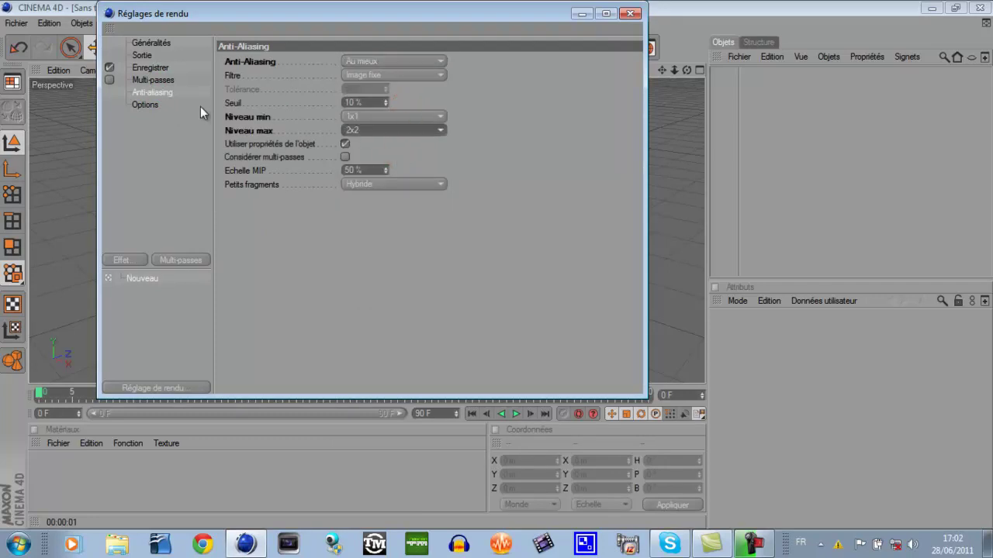
{"action": "left_click", "coordinate": [631, 13]}
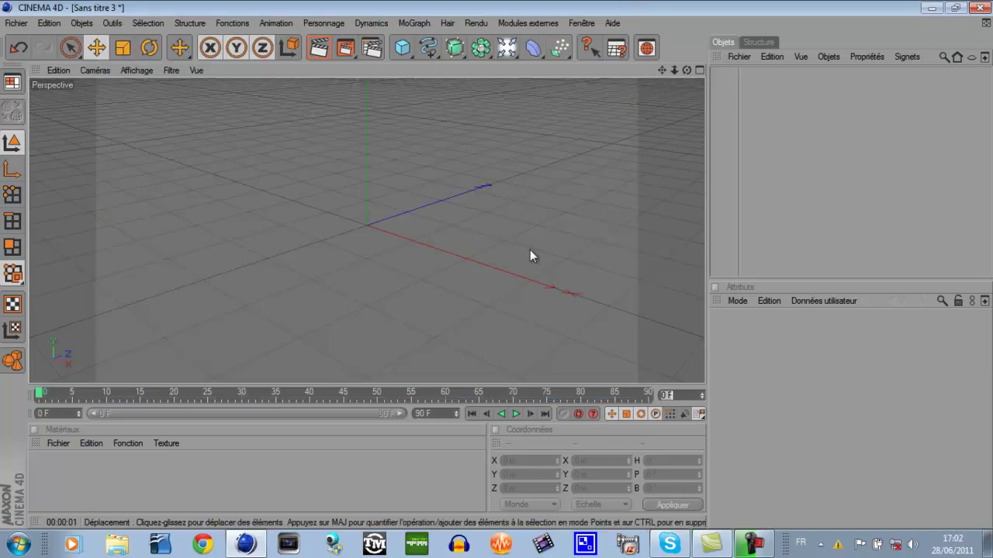
Add a floor (Sol) object to the scene
{"action": "left_click", "coordinate": [506, 47]}
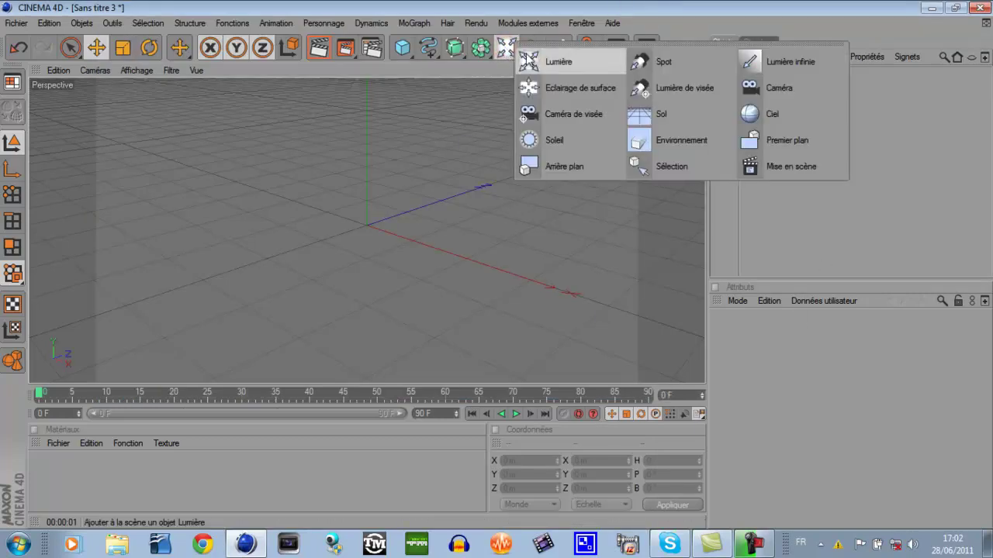
{"action": "left_click", "coordinate": [635, 117]}
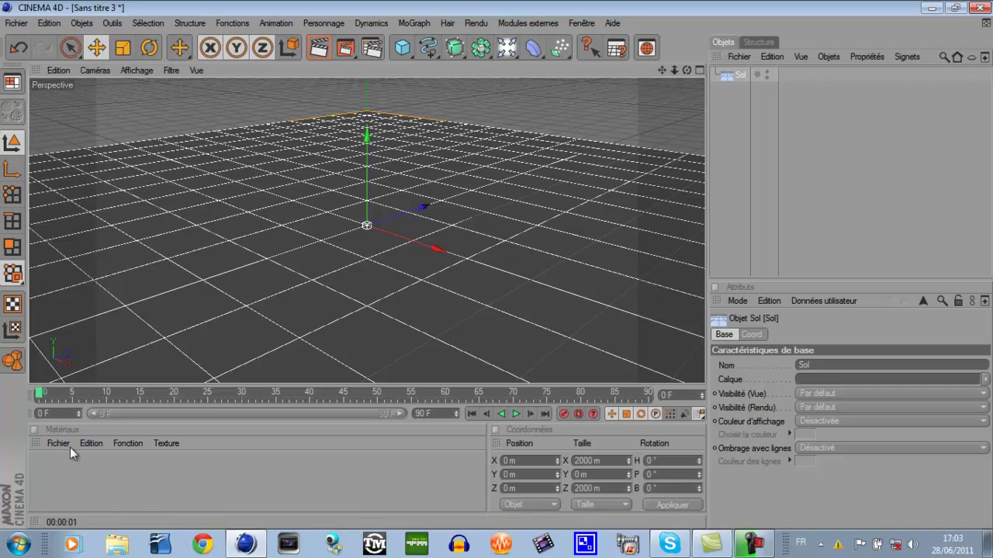
{"action": "left_click_drag", "start_coordinate": [686, 70], "coordinate": [496, 265]}
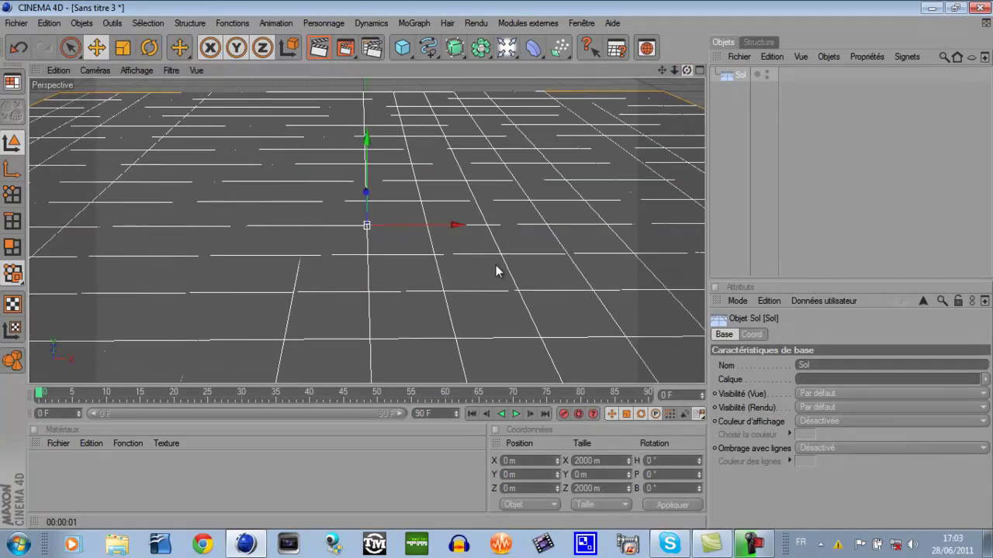
Add a MoGraph text object and set its text alignment to Centré
{"action": "left_click", "coordinate": [405, 24]}
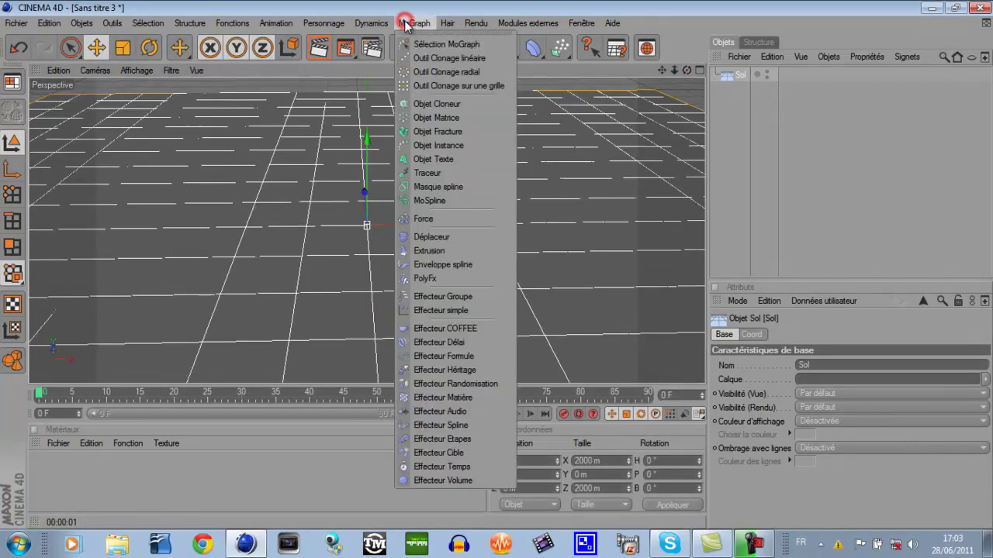
{"action": "left_click", "coordinate": [456, 160]}
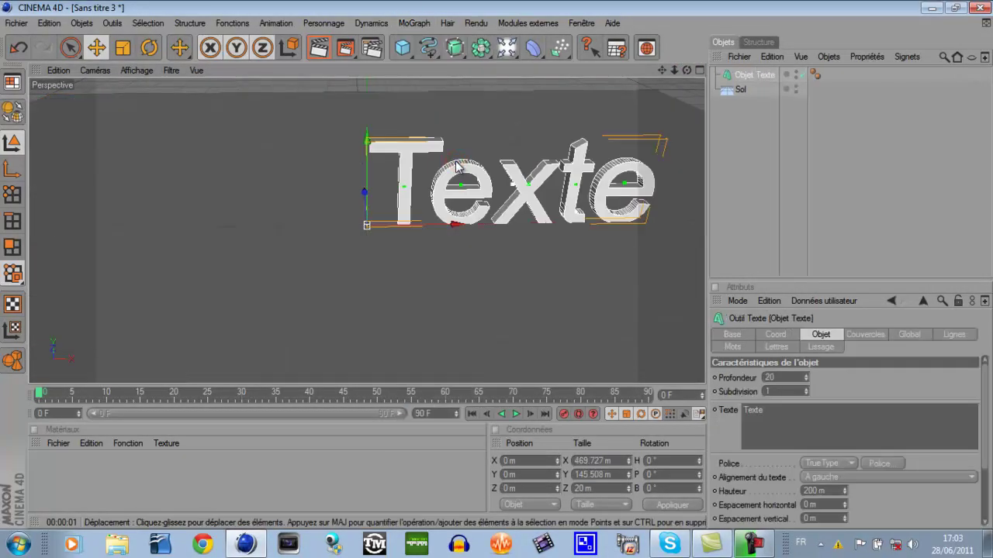
{"action": "left_click", "coordinate": [851, 478]}
{"action": "left_click", "coordinate": [830, 506]}
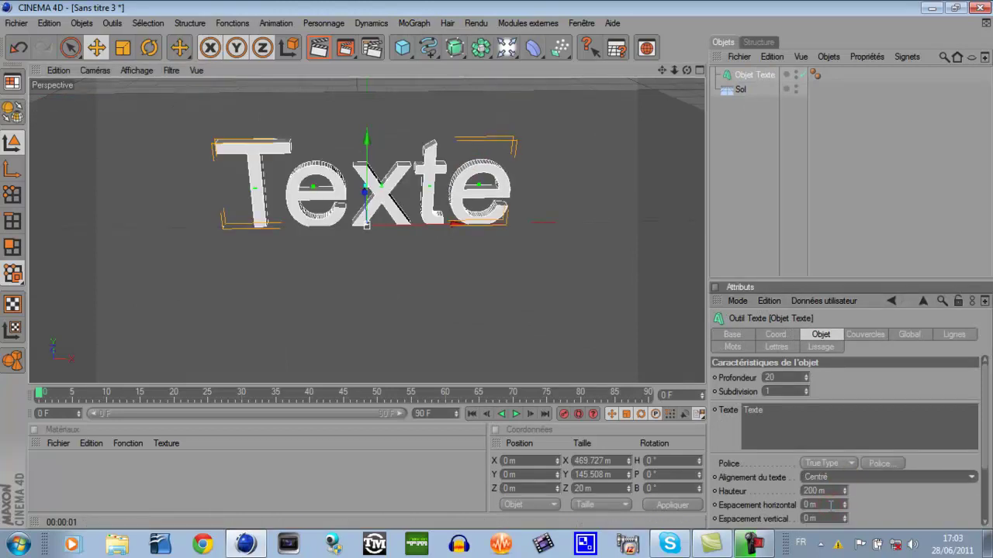
Change the text object's wording to MAXLB13 and set its depth to 60
{"action": "double_click", "coordinate": [783, 411]}
{"action": "key", "text": "BackSpace"}
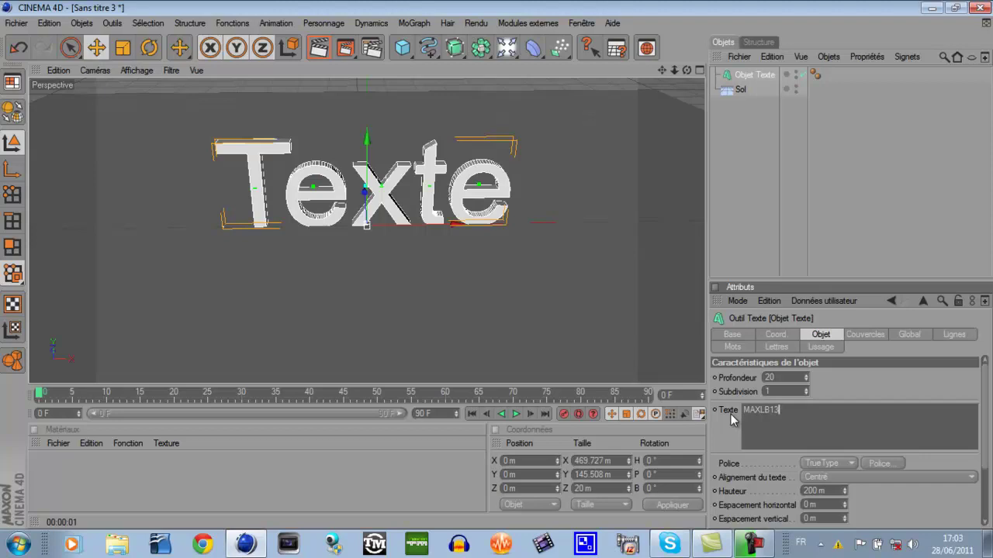
{"action": "left_click", "coordinate": [786, 378]}
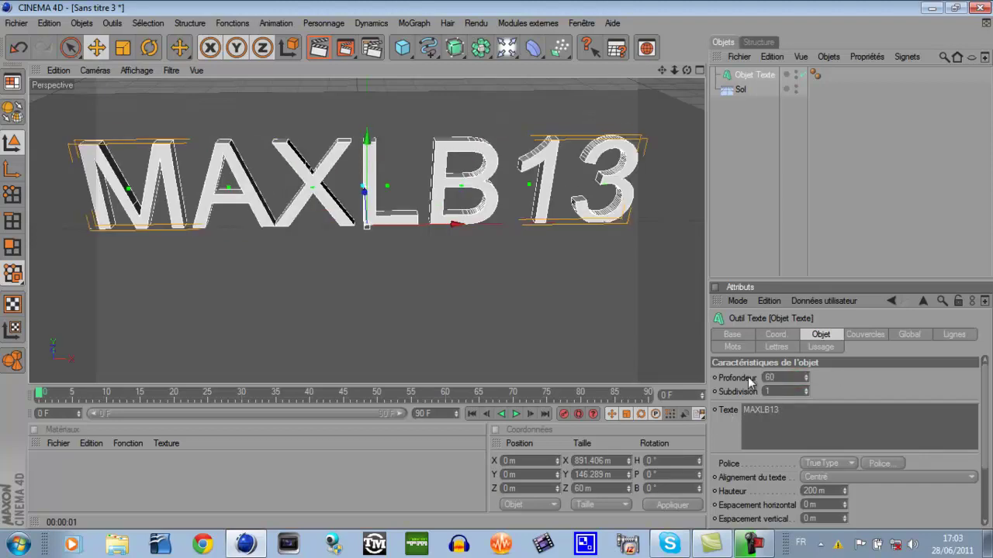
{"action": "key", "text": "Return"}
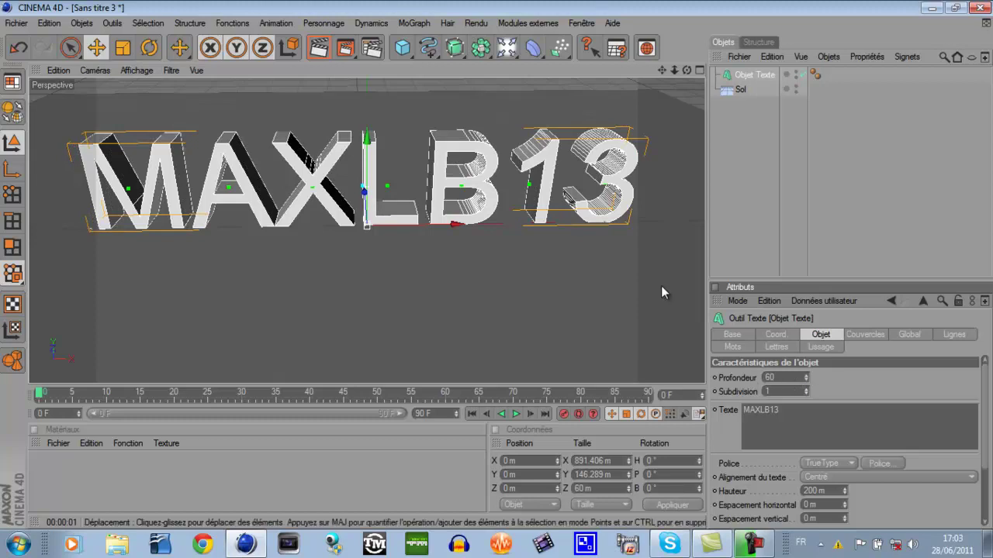
{"action": "mouse_move", "coordinate": [495, 264]}
{"action": "left_mouse_down", "text": "alt"}
{"action": "mouse_move", "coordinate": [486, 261]}
{"action": "mouse_move", "coordinate": [527, 269]}
{"action": "mouse_move", "coordinate": [496, 264]}
{"action": "mouse_move", "coordinate": [488, 280]}
{"action": "mouse_move", "coordinate": [497, 271]}
{"action": "left_mouse_up", "text": "alt"}
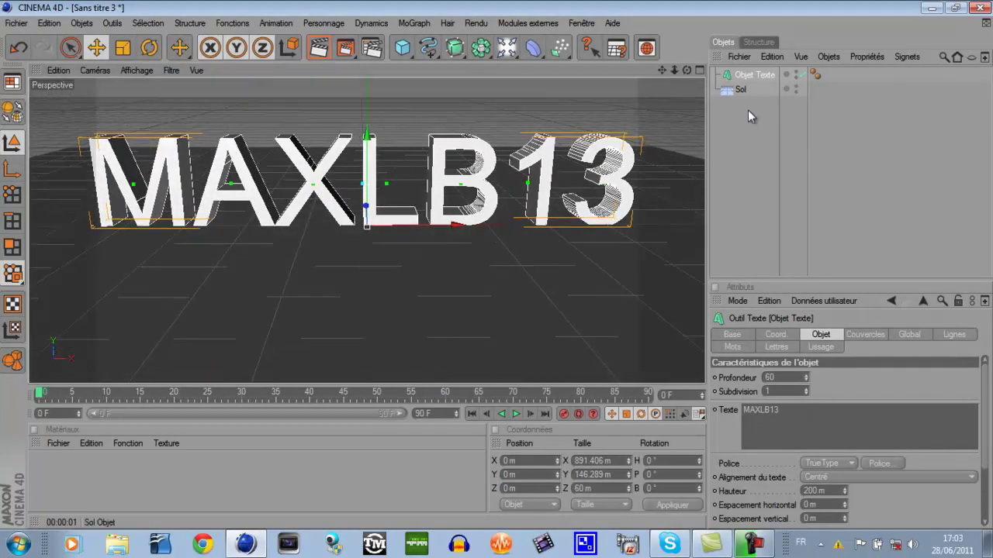
{"action": "left_click", "coordinate": [832, 161]}
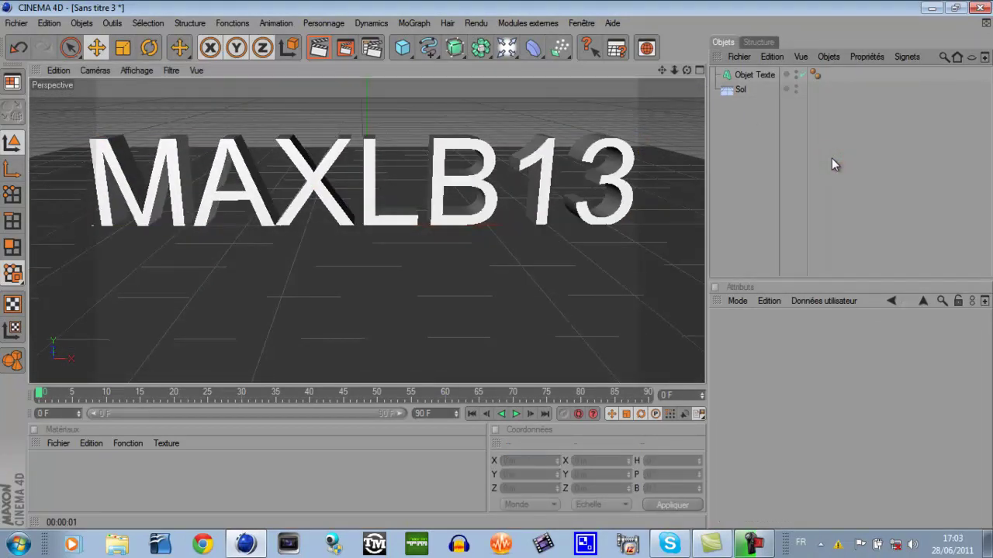
Set the text object's font to Bauhaus 93 in the Gras style at size 72
{"action": "left_click", "coordinate": [749, 75]}
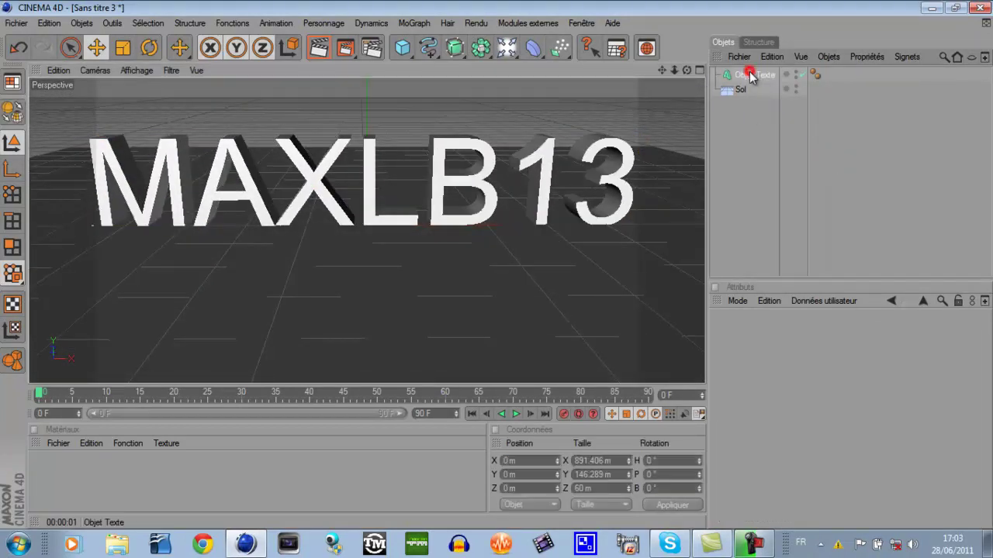
{"action": "left_click", "coordinate": [885, 460]}
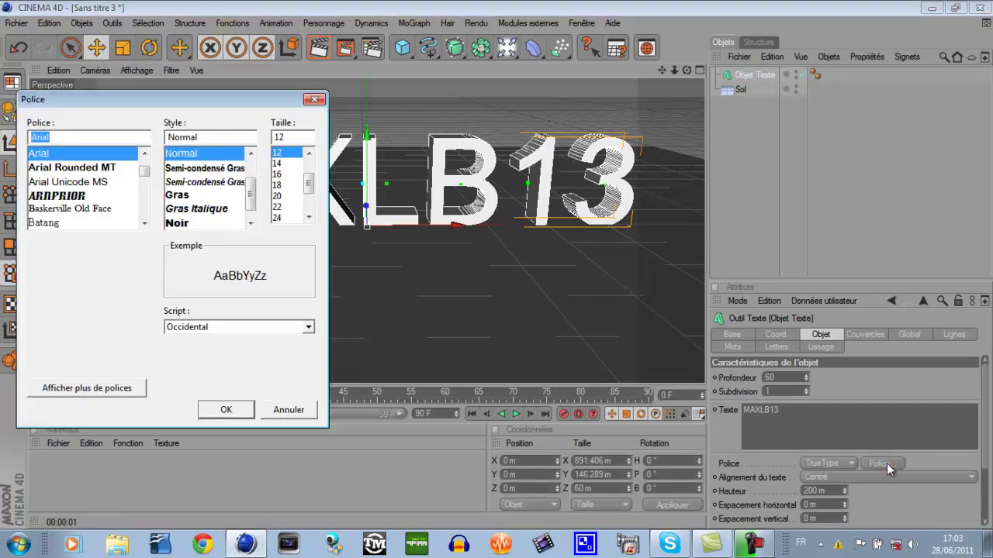
{"action": "left_click", "coordinate": [149, 222]}
{"action": "left_click_drag", "start_coordinate": [150, 222], "coordinate": [147, 225]}
{"action": "left_click", "coordinate": [78, 195]}
{"action": "left_click", "coordinate": [186, 180]}
{"action": "left_click_drag", "start_coordinate": [310, 183], "coordinate": [287, 224]}
{"action": "left_click", "coordinate": [284, 220]}
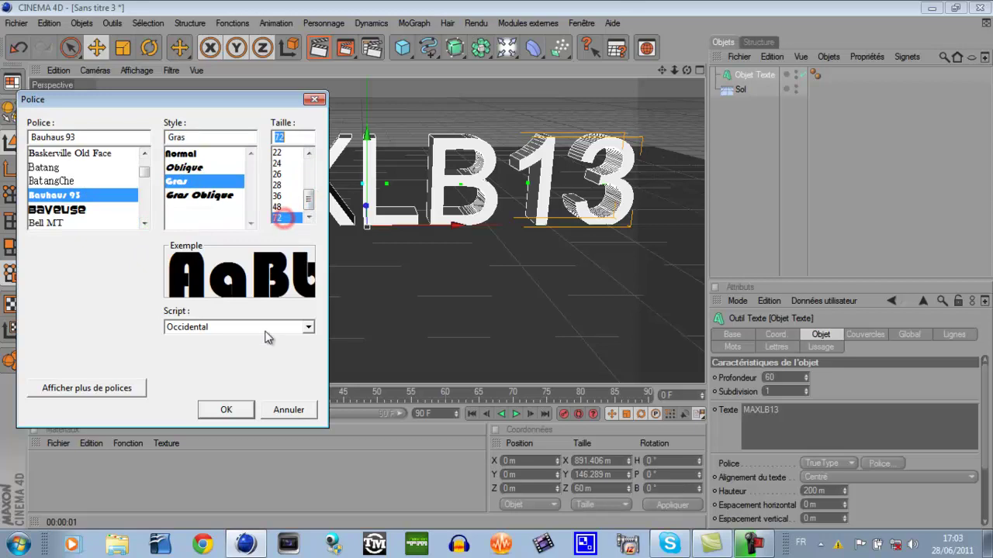
{"action": "left_click", "coordinate": [237, 411]}
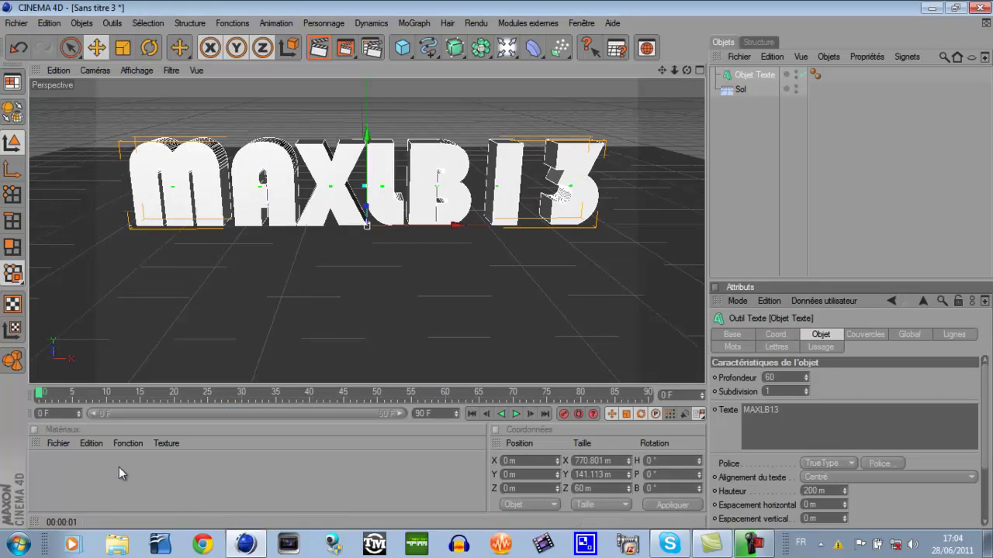
Create a new material and set its colour to red with R 255, V 1 and B 0
{"action": "double_click", "coordinate": [68, 465]}
{"action": "double_click", "coordinate": [59, 474]}
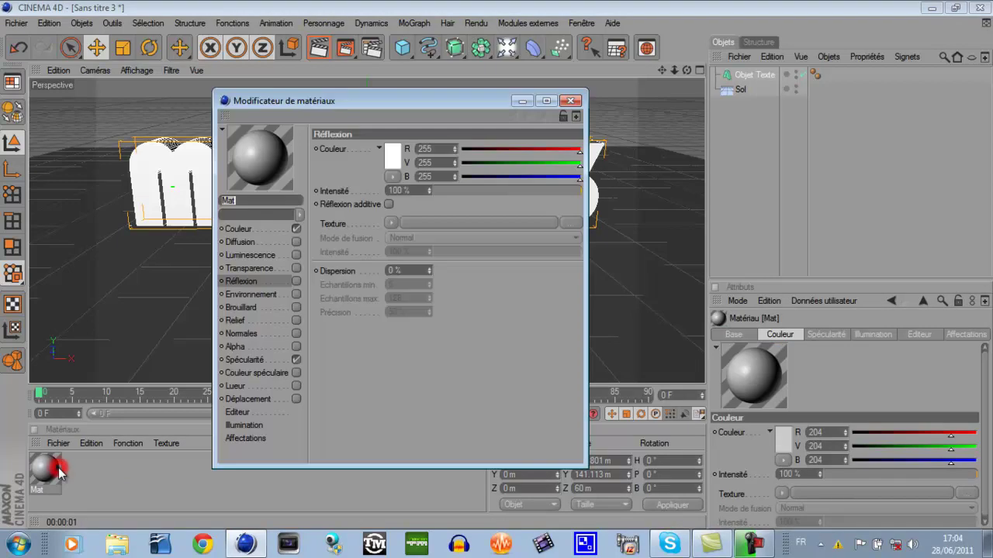
{"action": "left_click", "coordinate": [254, 230]}
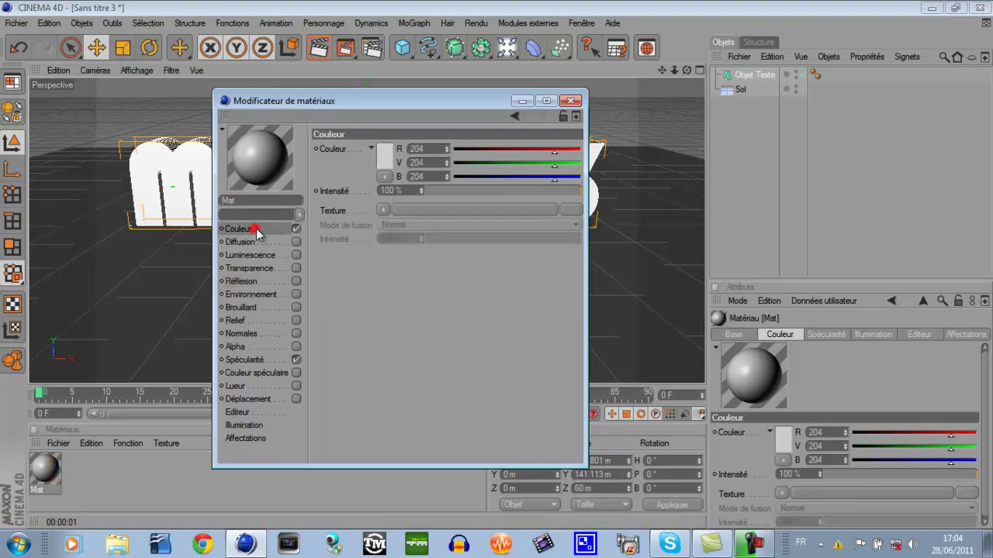
{"action": "left_click_drag", "start_coordinate": [553, 152], "coordinate": [453, 177]}
{"action": "left_click_drag", "start_coordinate": [554, 178], "coordinate": [454, 178]}
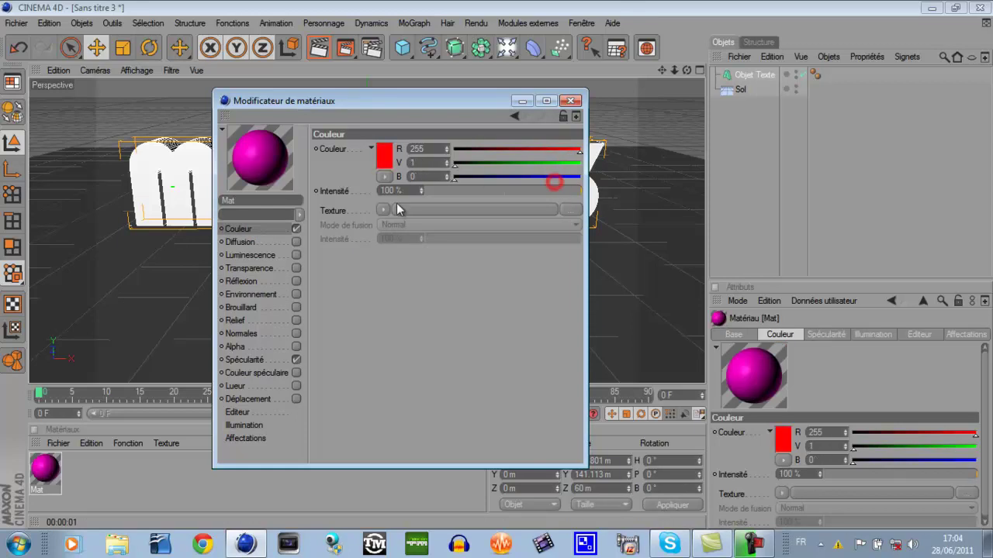
Enable reflection with a Fresnel texture on the red material and apply the material to the MAXLB13 text object
{"action": "left_click", "coordinate": [295, 281]}
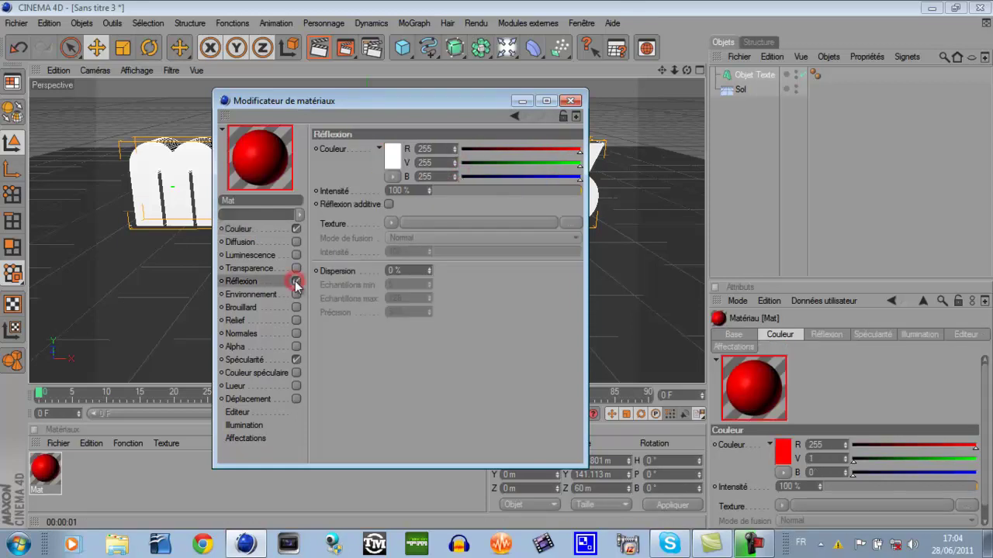
{"action": "left_click", "coordinate": [391, 225]}
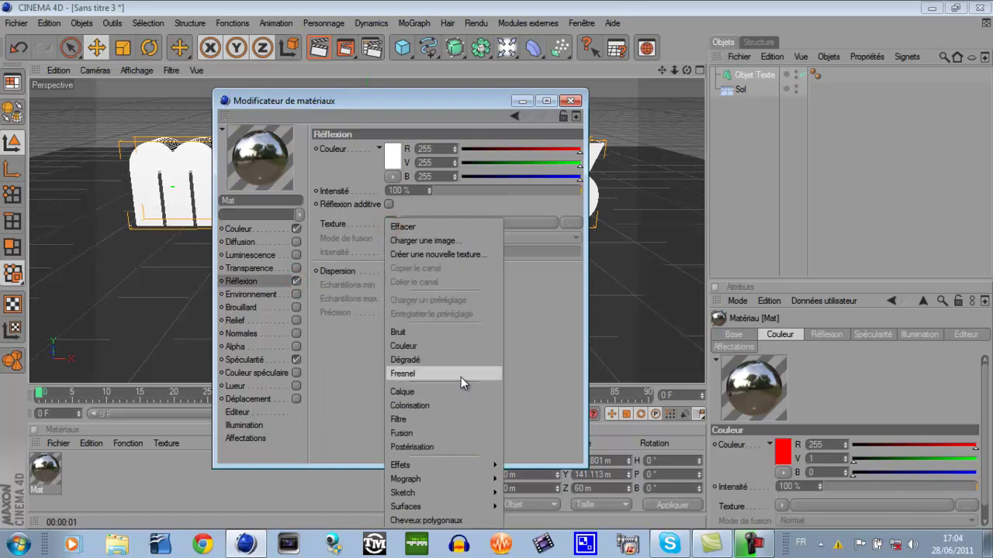
{"action": "left_click", "coordinate": [462, 378]}
{"action": "left_click", "coordinate": [570, 101]}
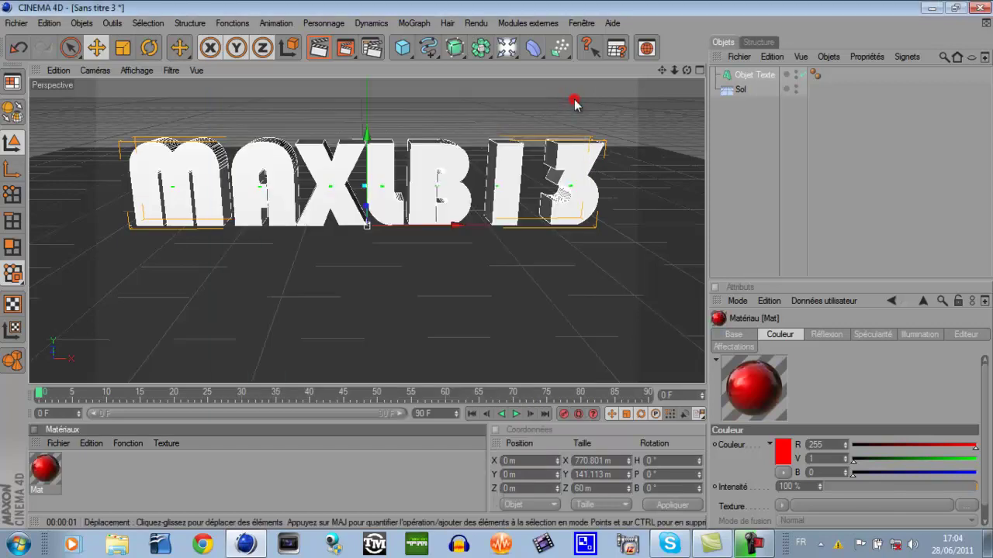
{"action": "left_click_drag", "start_coordinate": [46, 480], "coordinate": [754, 75]}
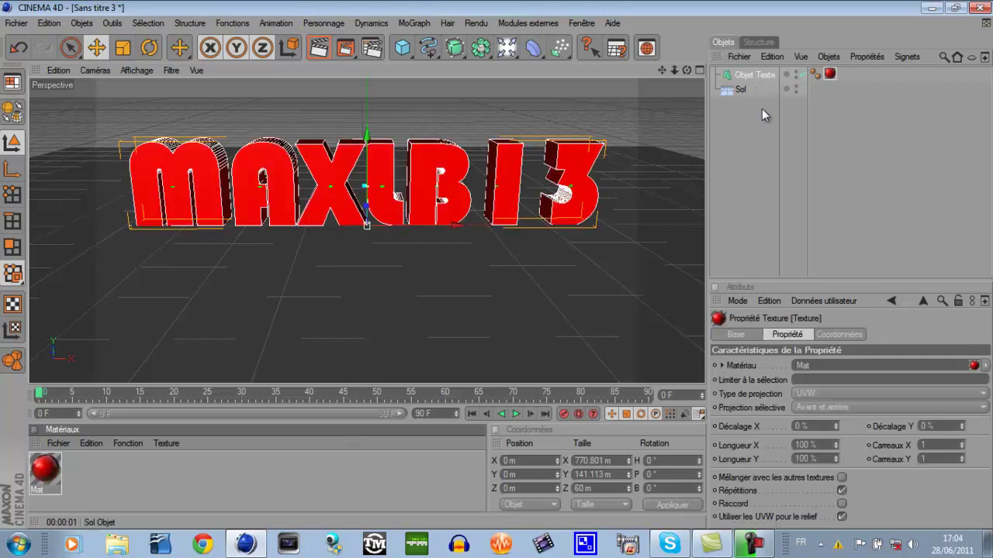
{"action": "left_click", "coordinate": [781, 171]}
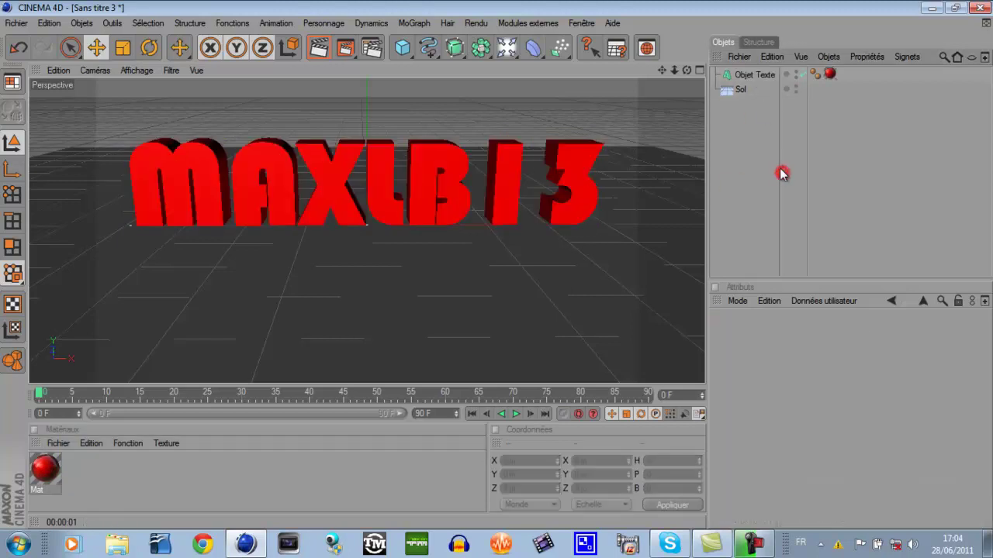
Create a second material with reflection at 50 % intensity and apply it to the floor
{"action": "double_click", "coordinate": [78, 471]}
{"action": "double_click", "coordinate": [46, 473]}
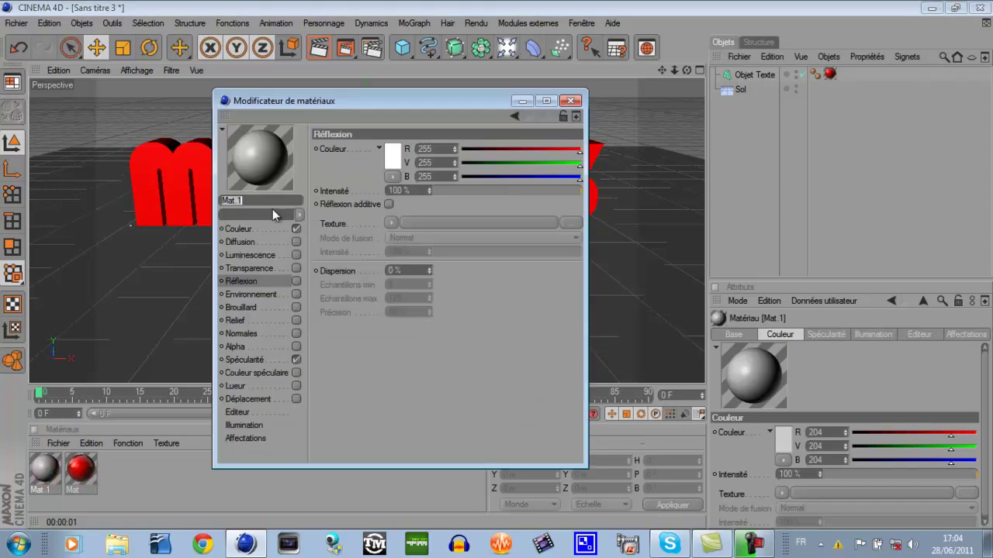
{"action": "left_click", "coordinate": [297, 281]}
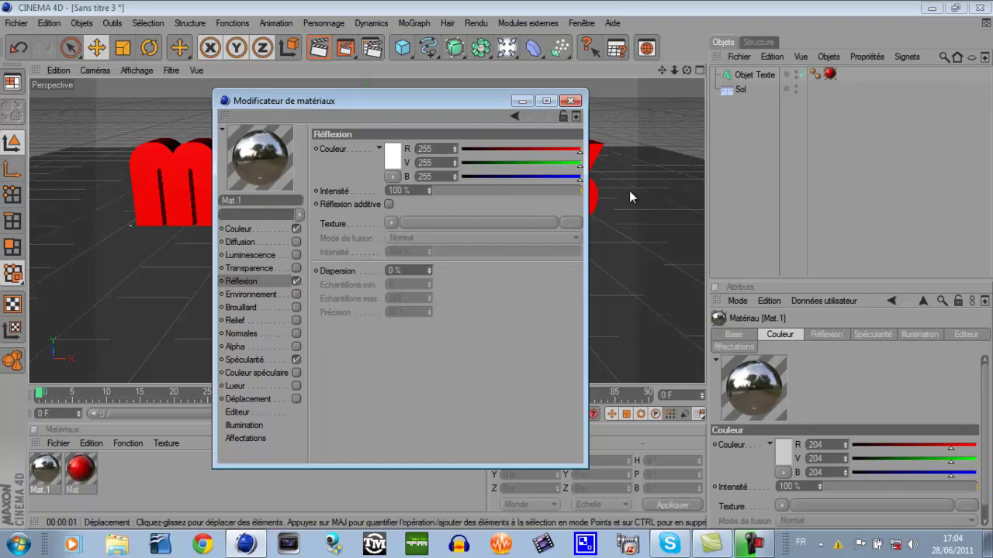
{"action": "left_click_drag", "start_coordinate": [582, 191], "coordinate": [509, 201]}
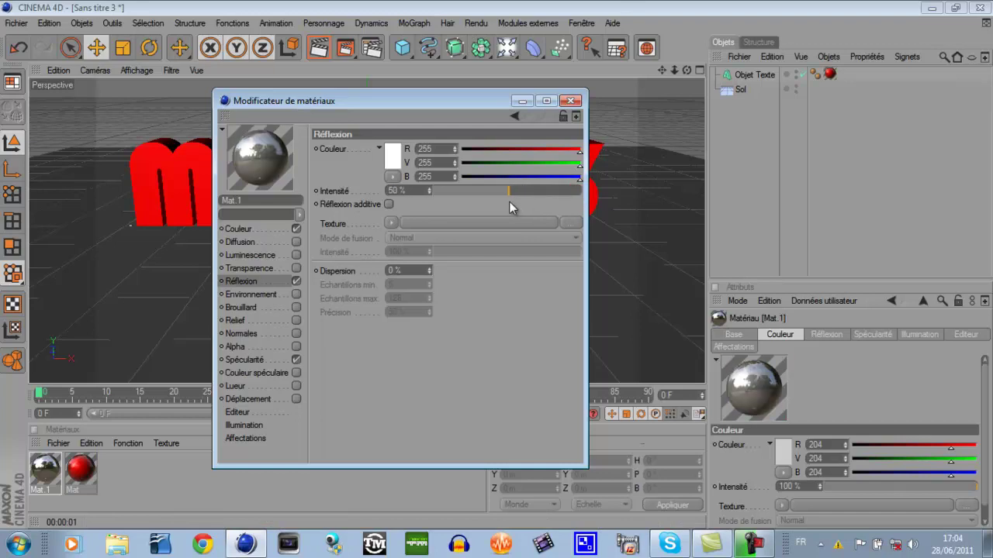
{"action": "left_click", "coordinate": [571, 101]}
{"action": "left_click_drag", "start_coordinate": [80, 469], "coordinate": [746, 92]}
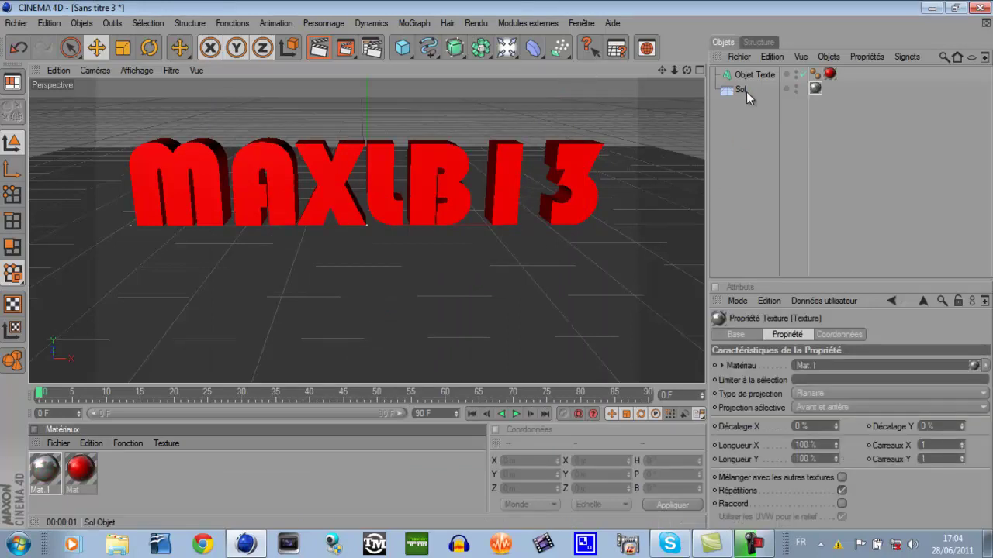
Render the active view to check the text's reflection on the floor
{"action": "left_click", "coordinate": [320, 55]}
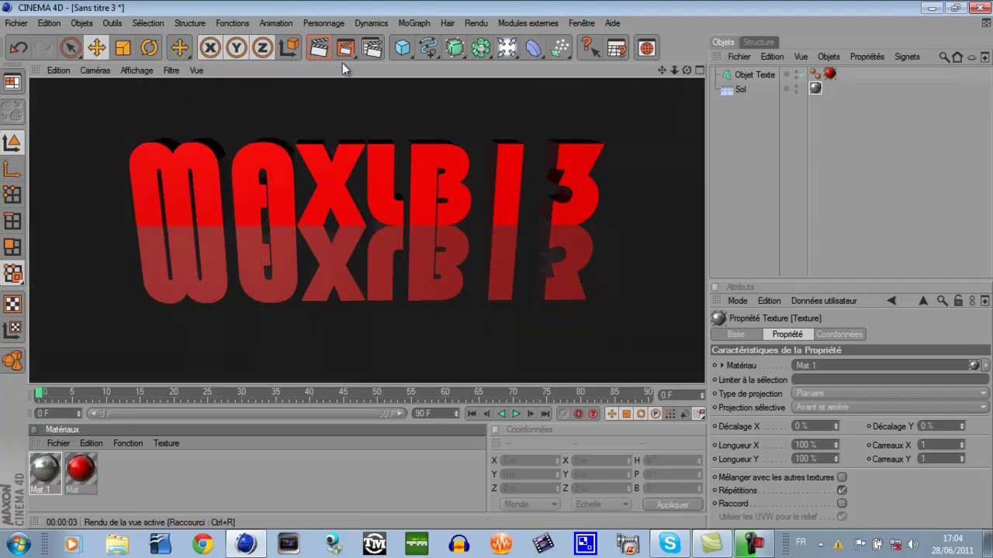
{"action": "left_click", "coordinate": [776, 224]}
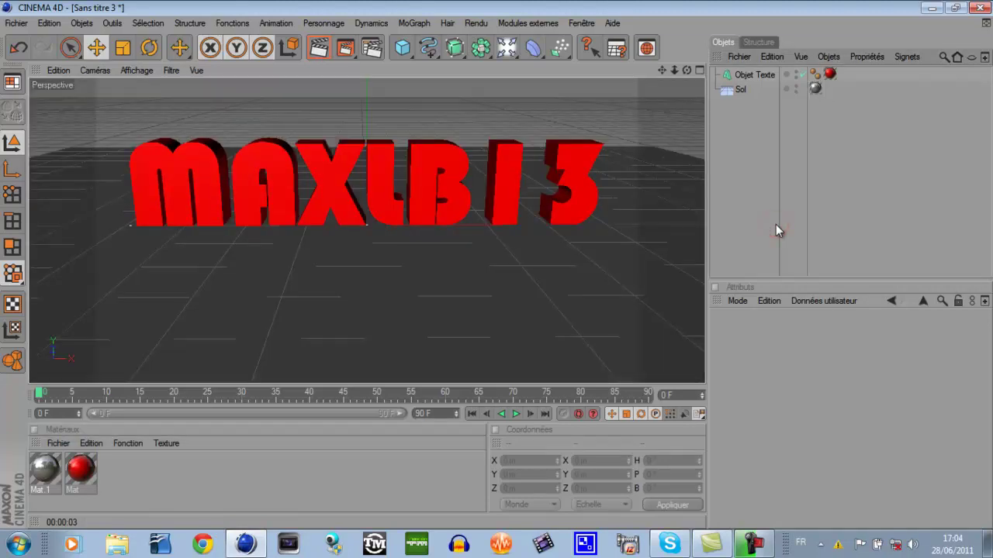
{"action": "left_click", "coordinate": [403, 290]}
{"action": "left_click_drag", "start_coordinate": [366, 211], "coordinate": [497, 271]}
{"action": "left_click", "coordinate": [737, 216]}
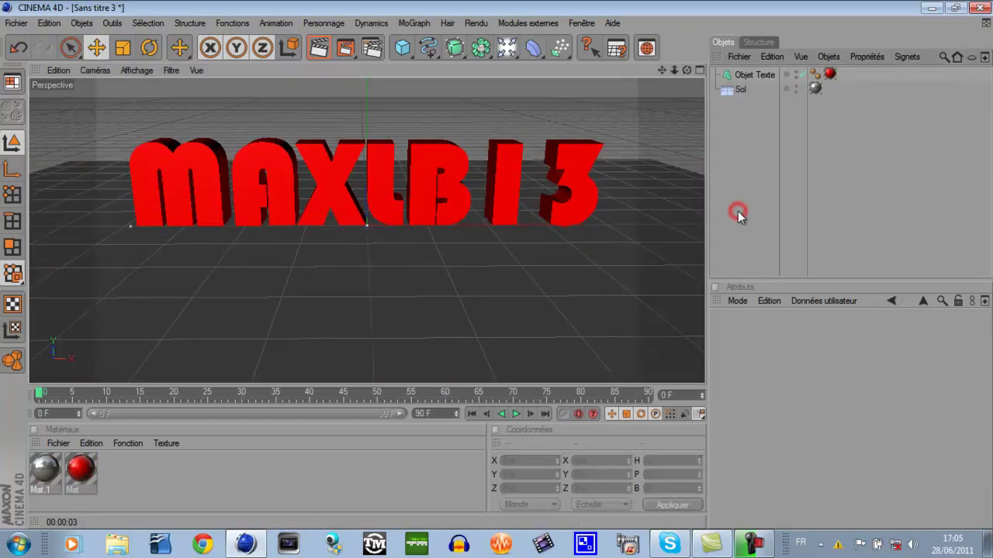
Add a second floor object and set its P rotation to 90° to make a vertical wall
{"action": "left_click", "coordinate": [506, 47]}
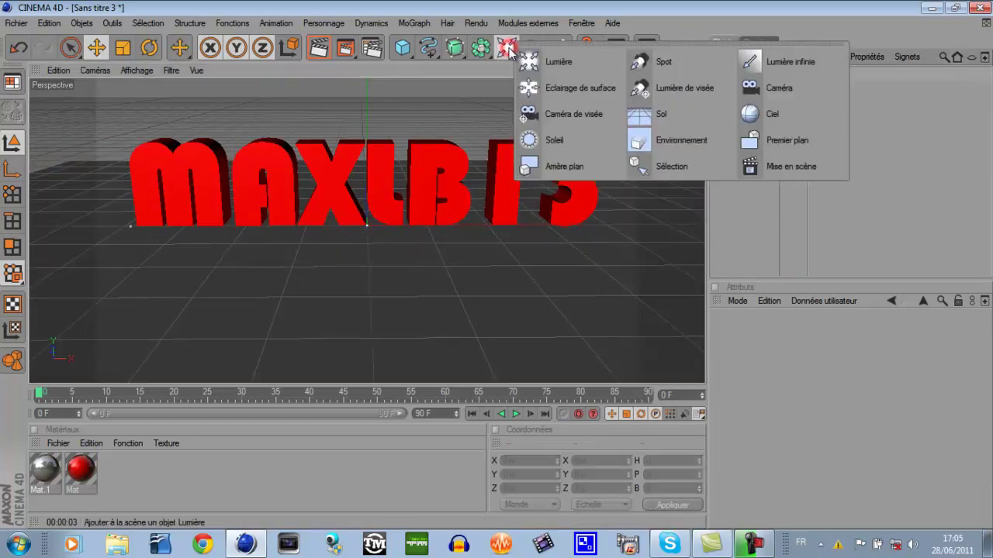
{"action": "left_click", "coordinate": [640, 114]}
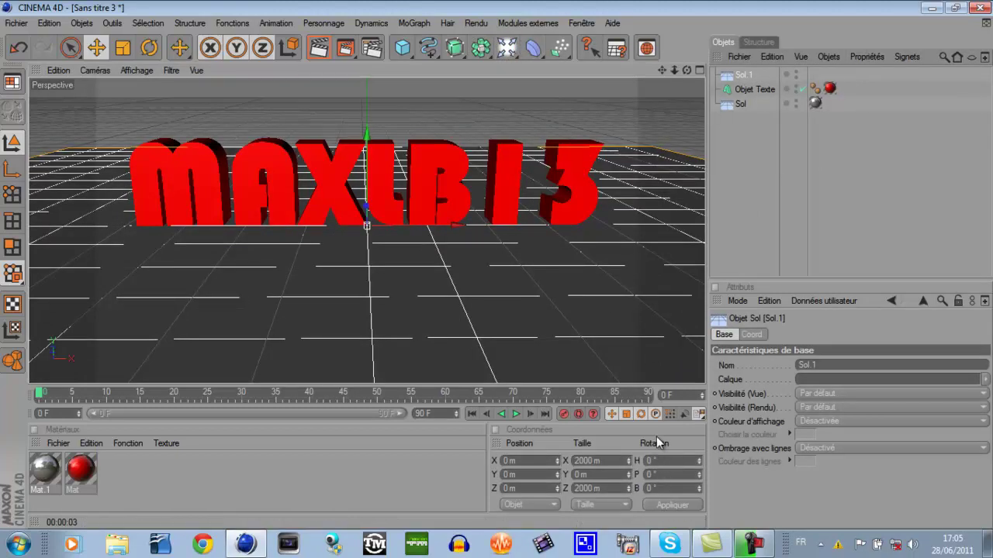
{"action": "left_click", "coordinate": [656, 474]}
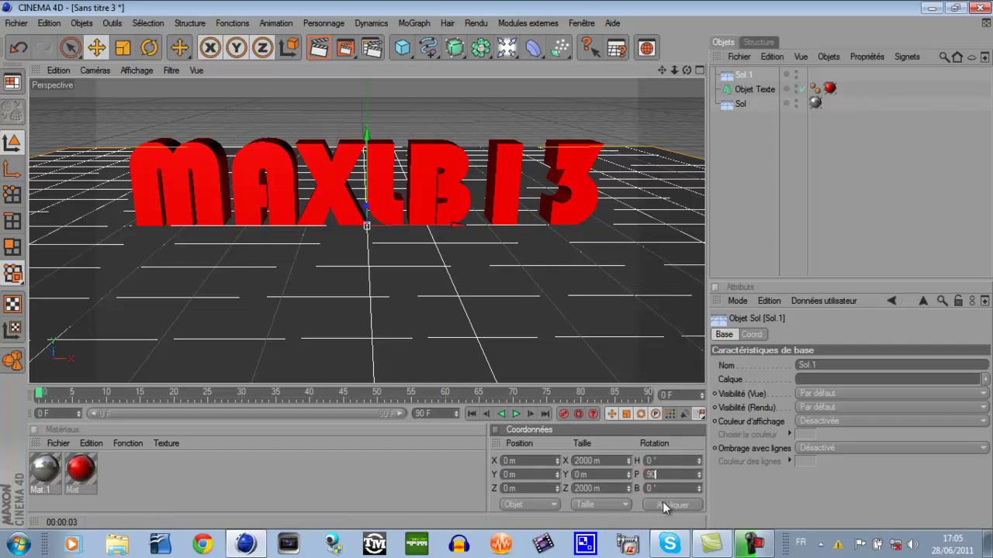
{"action": "left_click", "coordinate": [664, 501]}
Move the vertical floor behind the text, to about Y -20 m and Z 176 m
{"action": "left_click_drag", "start_coordinate": [497, 264], "coordinate": [496, 266]}
{"action": "left_click_drag", "start_coordinate": [370, 266], "coordinate": [497, 270]}
{"action": "left_click_drag", "start_coordinate": [674, 69], "coordinate": [496, 270]}
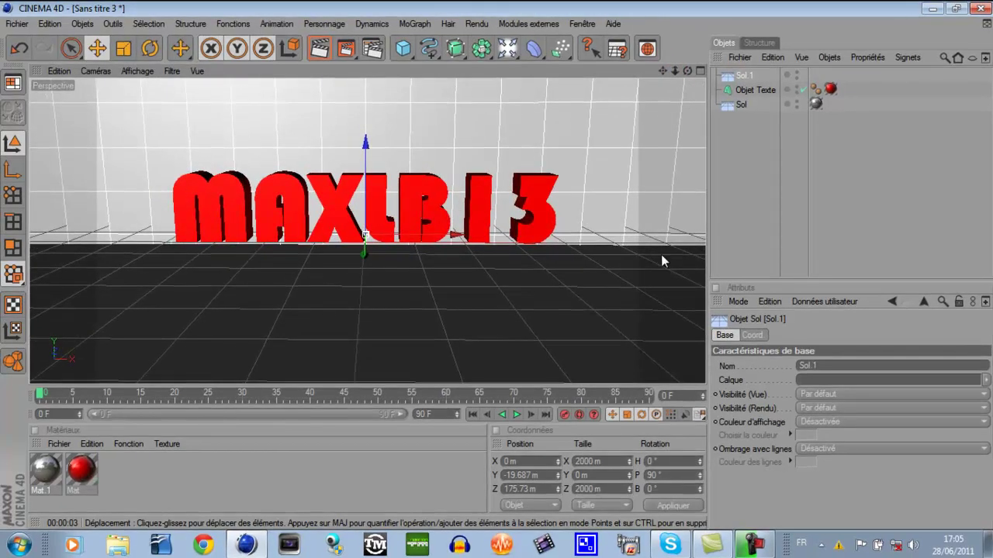
Add an omni light and raise it above the text, to about X 25 m, Y 218 m and Z 9 m
{"action": "left_click_drag", "start_coordinate": [675, 71], "coordinate": [543, 233]}
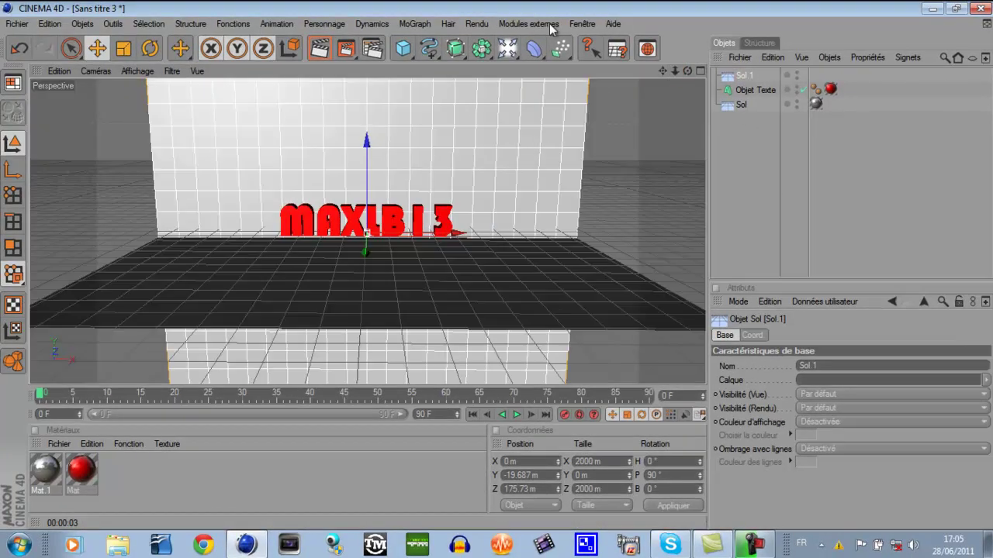
{"action": "left_click", "coordinate": [508, 48]}
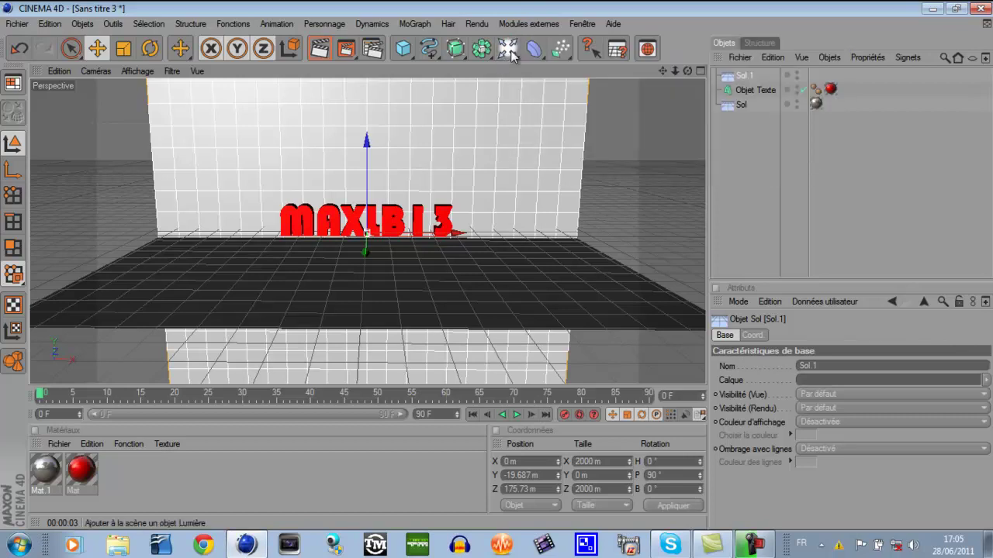
{"action": "left_click", "coordinate": [509, 51]}
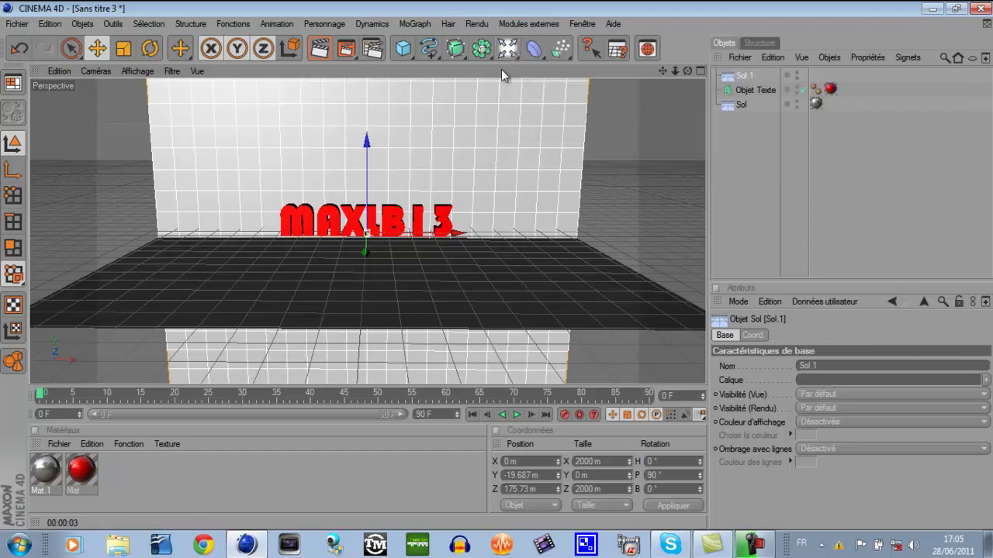
{"action": "left_click", "coordinate": [507, 49]}
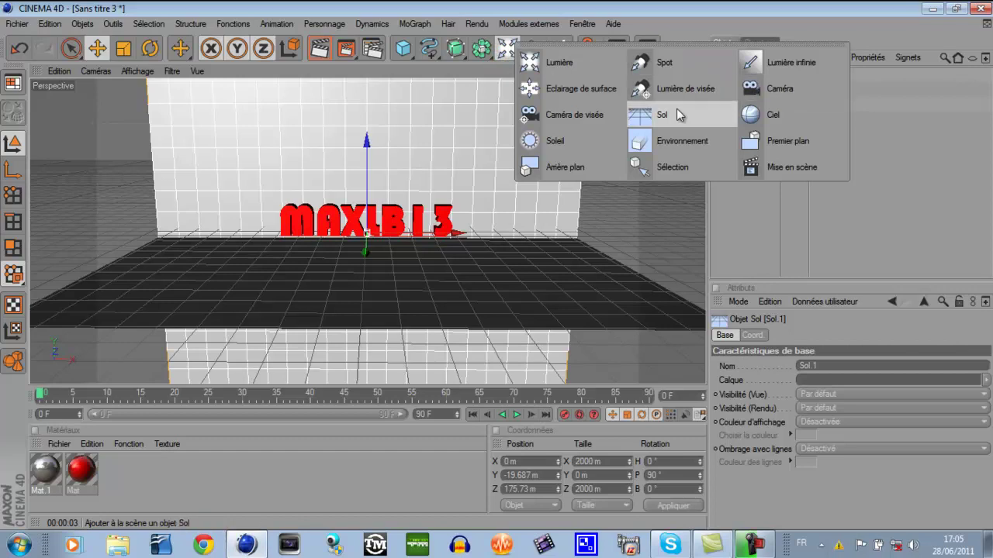
{"action": "left_click", "coordinate": [586, 62]}
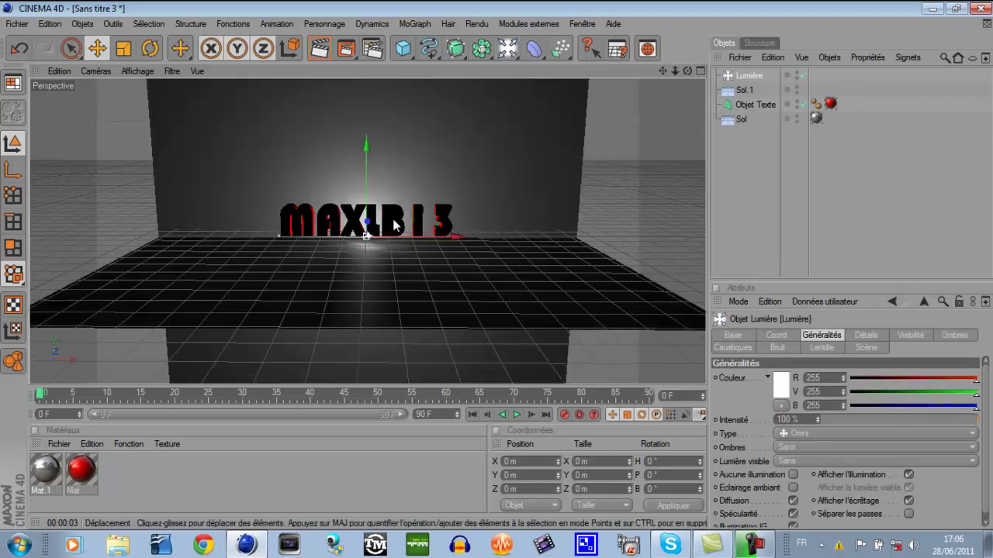
{"action": "mouse_move", "coordinate": [366, 221]}
{"action": "left_mouse_down"}
{"action": "mouse_move", "coordinate": [371, 191]}
{"action": "mouse_move", "coordinate": [370, 202]}
{"action": "left_mouse_up"}
{"action": "left_click_drag", "start_coordinate": [497, 266], "coordinate": [497, 270]}
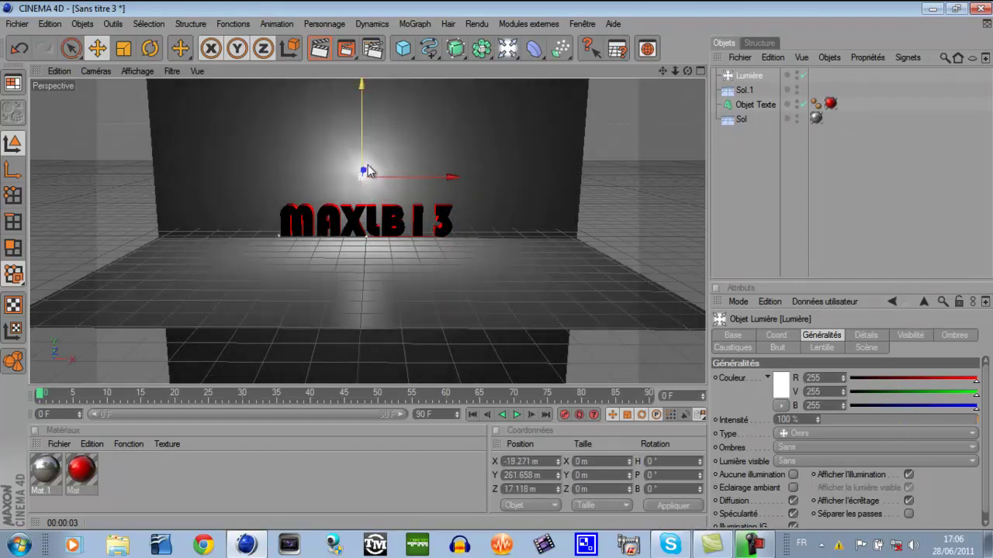
{"action": "left_click_drag", "start_coordinate": [361, 173], "coordinate": [498, 264]}
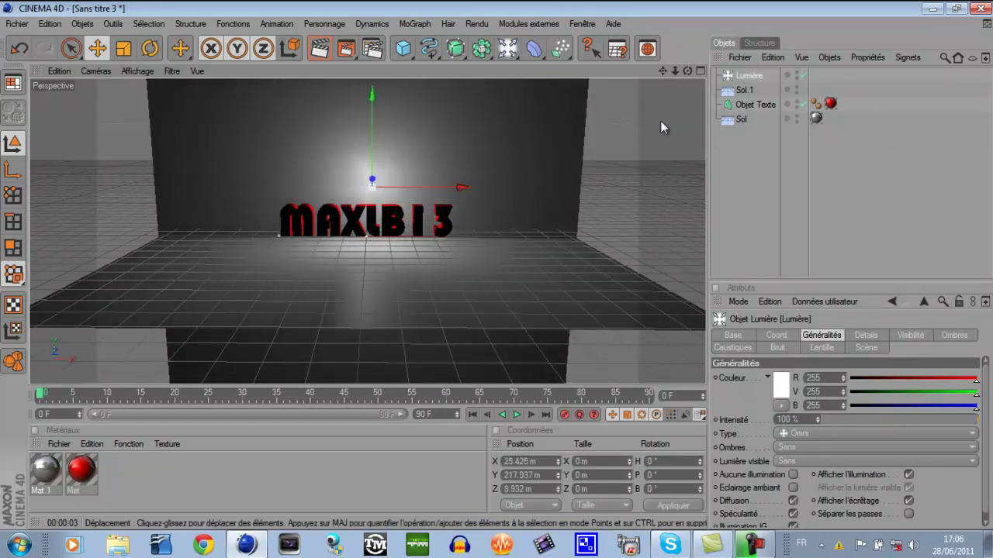
Move the light in front of the text to about Z -739 m and render the view to check the lighting
{"action": "left_click_drag", "start_coordinate": [687, 71], "coordinate": [497, 266]}
{"action": "mouse_move", "coordinate": [350, 192]}
{"action": "left_mouse_down"}
{"action": "mouse_move", "coordinate": [500, 266]}
{"action": "mouse_move", "coordinate": [357, 185]}
{"action": "left_mouse_up"}
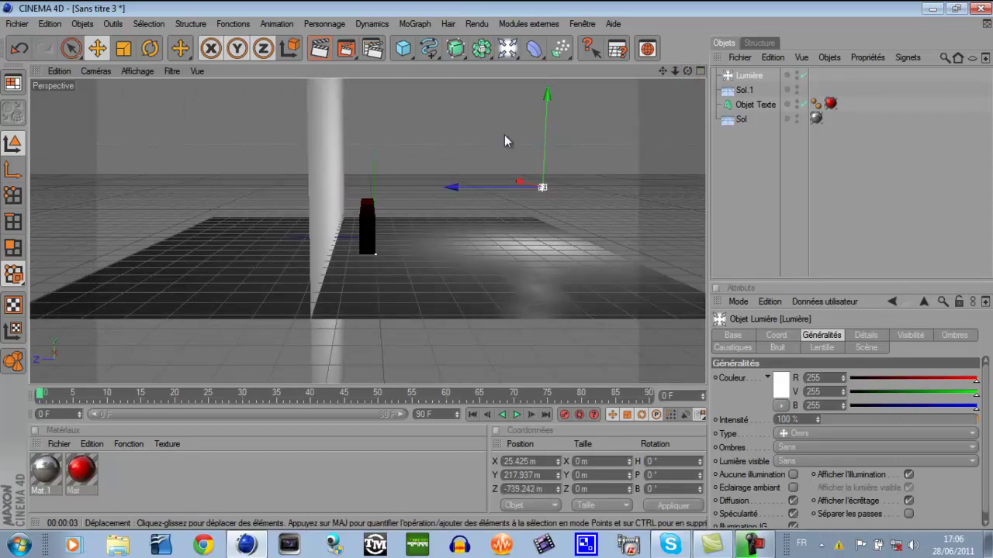
{"action": "left_click_drag", "start_coordinate": [688, 71], "coordinate": [499, 271]}
{"action": "left_click_drag", "start_coordinate": [670, 70], "coordinate": [497, 270]}
{"action": "left_click", "coordinate": [321, 51]}
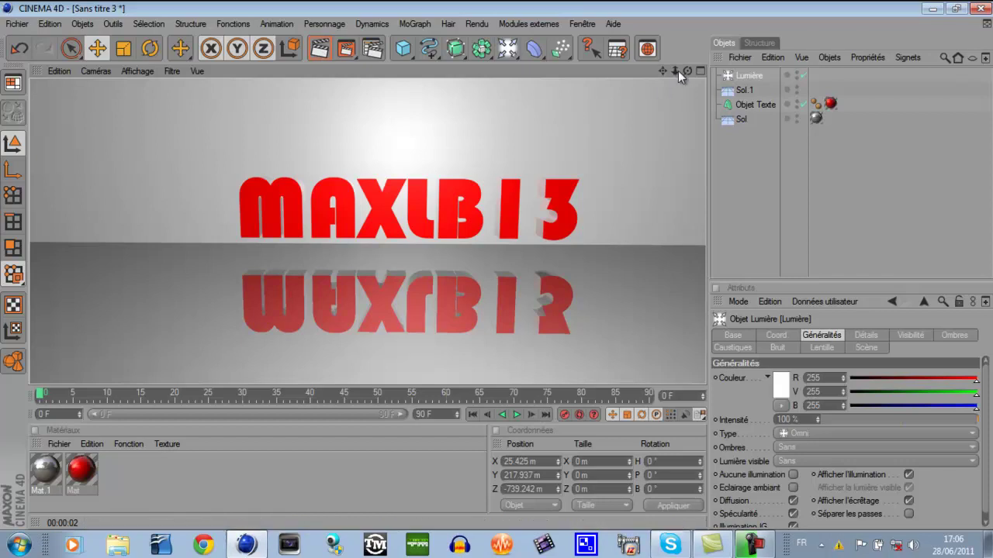
{"action": "left_click_drag", "start_coordinate": [678, 71], "coordinate": [497, 266]}
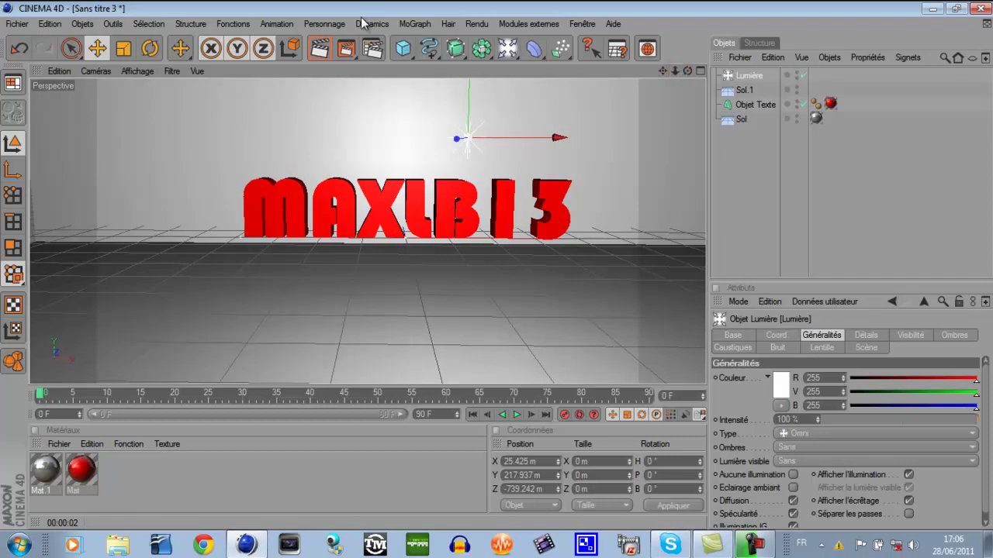
Add a second MoGraph text object and move it to about X -263 m and Y -67 m
{"action": "left_click", "coordinate": [432, 24]}
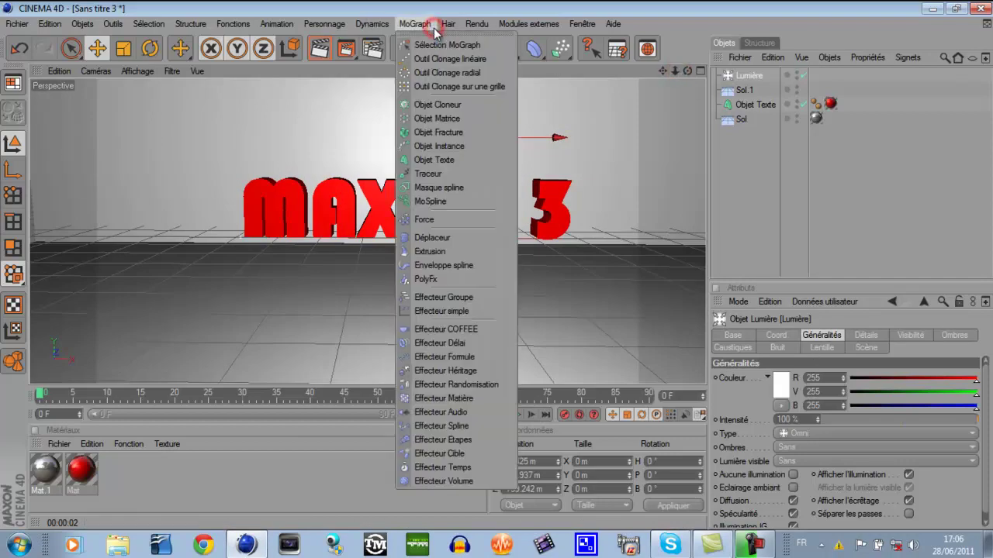
{"action": "left_click", "coordinate": [450, 172]}
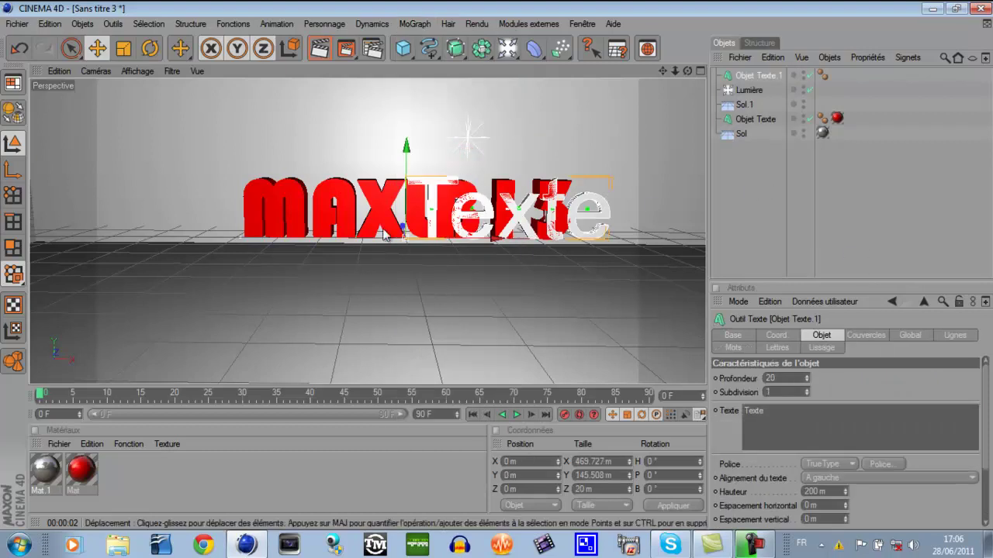
{"action": "left_click_drag", "start_coordinate": [409, 196], "coordinate": [497, 270]}
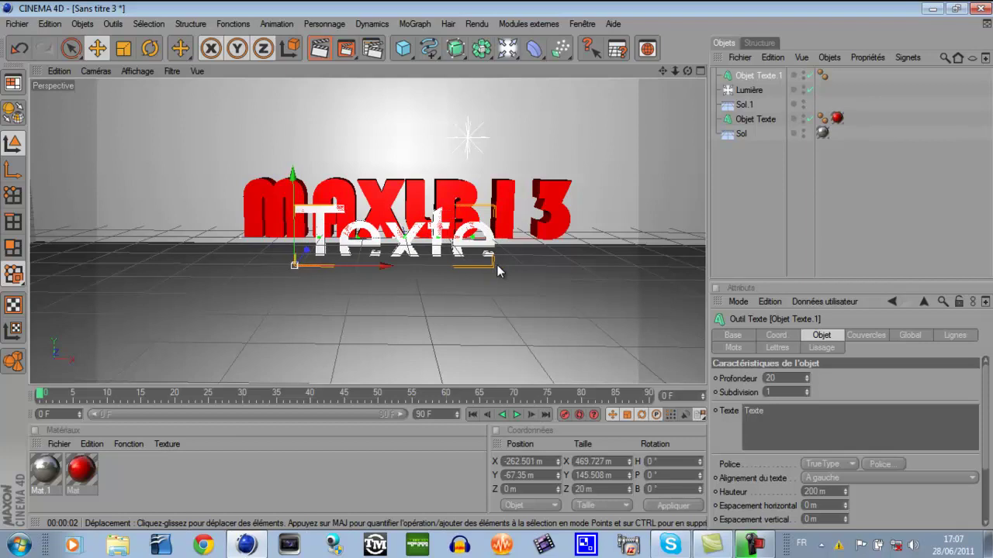
Change the second text object's wording to presents
{"action": "left_click", "coordinate": [756, 419]}
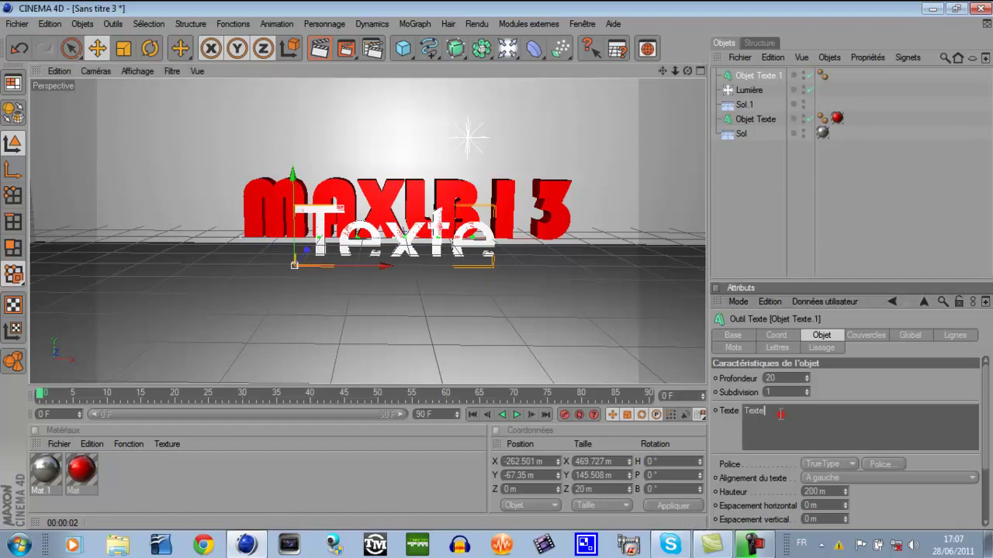
{"action": "key", "text": "BackSpace"}
{"action": "key", "text": "BackSpace"}
{"action": "key", "text": "BackSpace"}
{"action": "key", "text": "BackSpace"}
{"action": "key", "text": "BackSpace"}
{"action": "key", "text": "BackSpace"}
{"action": "type", "text": "htt"}
{"action": "type", "text": "p"}
{"action": "key", "text": "BackSpace"}
{"action": "key", "text": "BackSpace"}
{"action": "key", "text": "BackSpace"}
{"action": "key", "text": "BackSpace"}
{"action": "type", "text": "presents"}
{"action": "key", "text": "Return"}
Set the second text object's font to Bauhaus 93 in the Normal style at size 24
{"action": "left_click", "coordinate": [866, 463]}
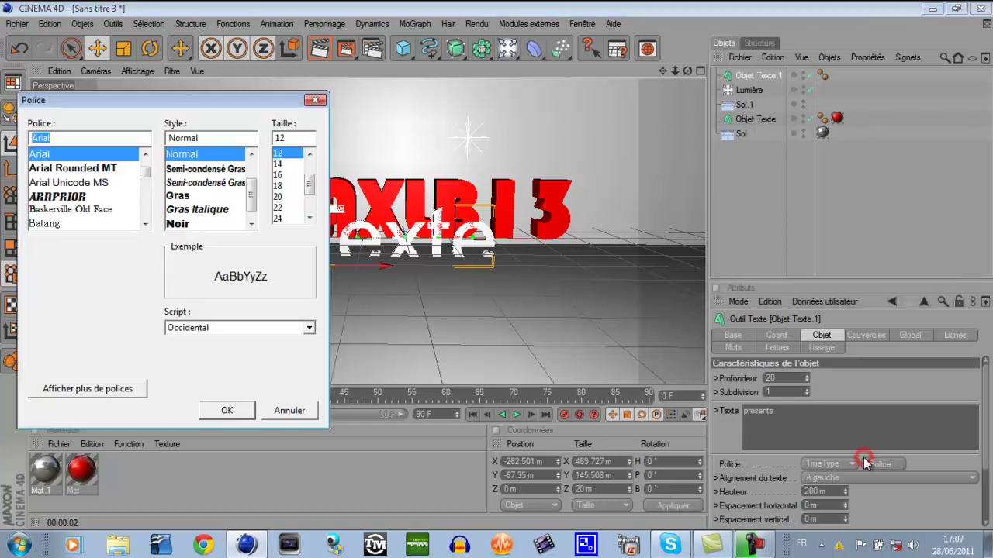
{"action": "left_click", "coordinate": [145, 224]}
{"action": "left_click", "coordinate": [145, 224]}
{"action": "left_click", "coordinate": [144, 224]}
{"action": "left_click", "coordinate": [75, 182]}
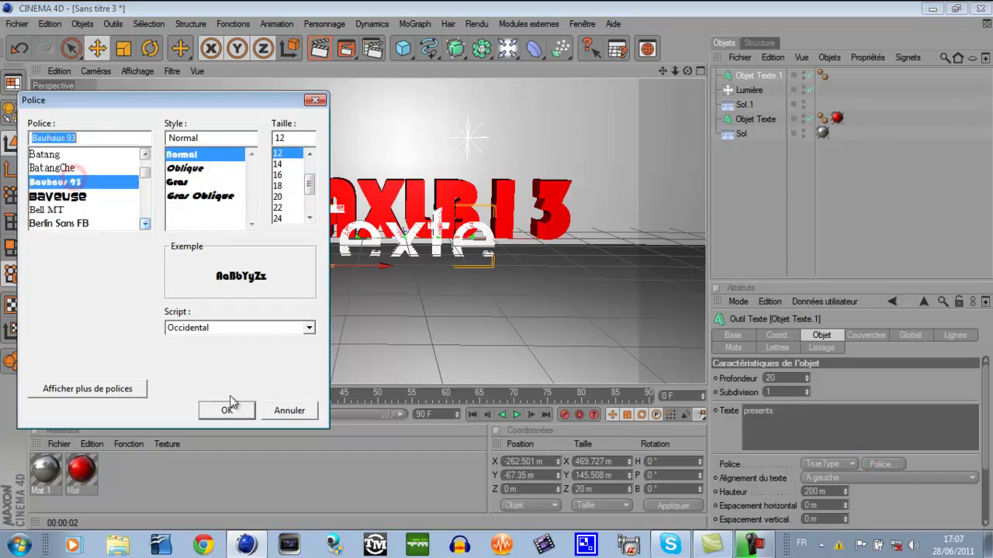
{"action": "left_click", "coordinate": [309, 183]}
{"action": "left_click", "coordinate": [277, 217]}
{"action": "left_click", "coordinate": [240, 410]}
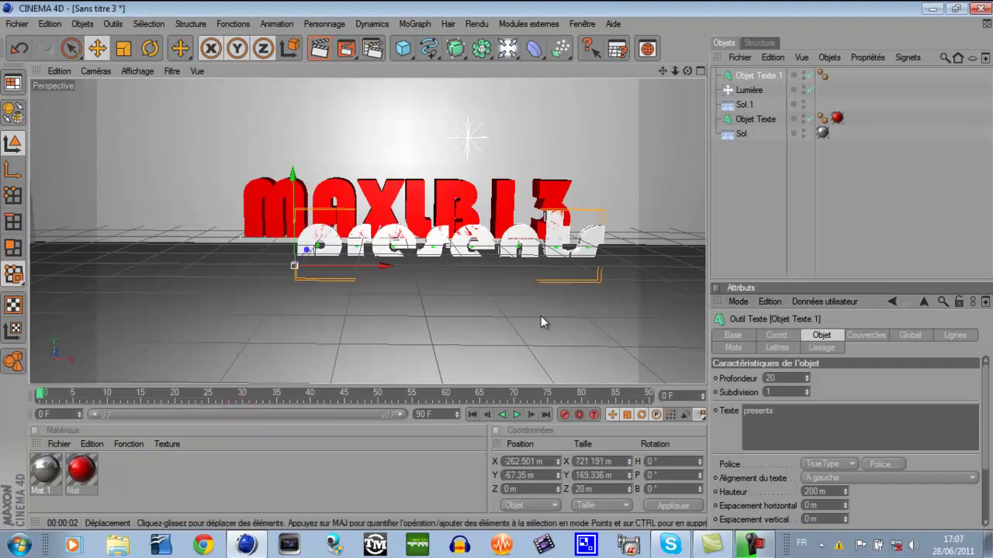
Move the presents text to about X -361 m, Y -61 m and Z -2 m, and set its font size to 9
{"action": "mouse_move", "coordinate": [498, 270]}
{"action": "left_mouse_down"}
{"action": "mouse_move", "coordinate": [479, 249]}
{"action": "mouse_move", "coordinate": [497, 266]}
{"action": "left_mouse_up"}
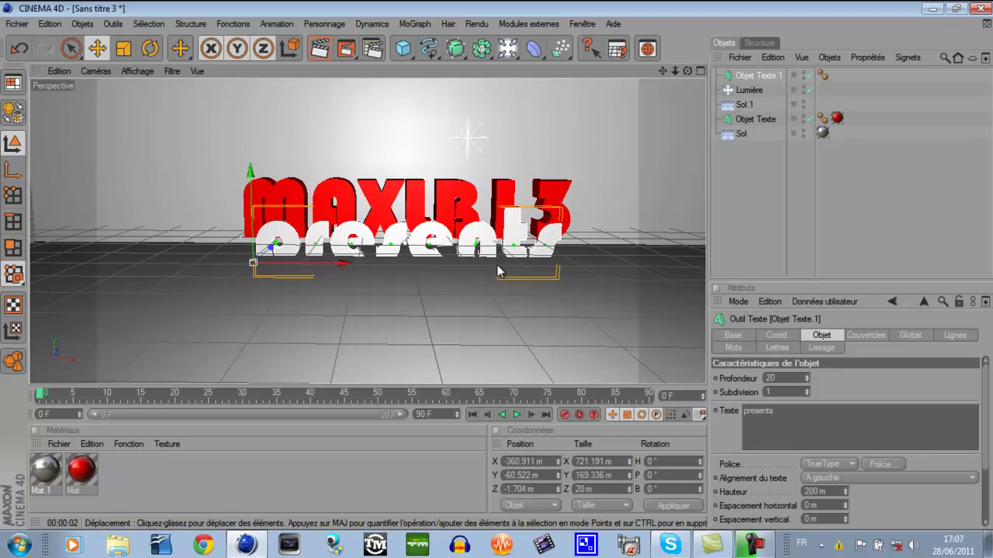
{"action": "left_click", "coordinate": [880, 464]}
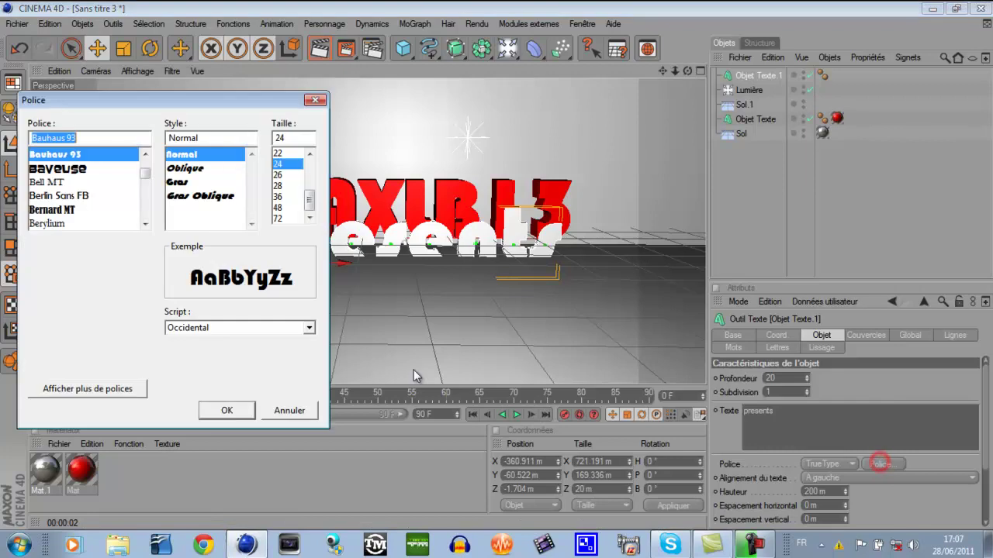
{"action": "left_click_drag", "start_coordinate": [310, 199], "coordinate": [311, 167]}
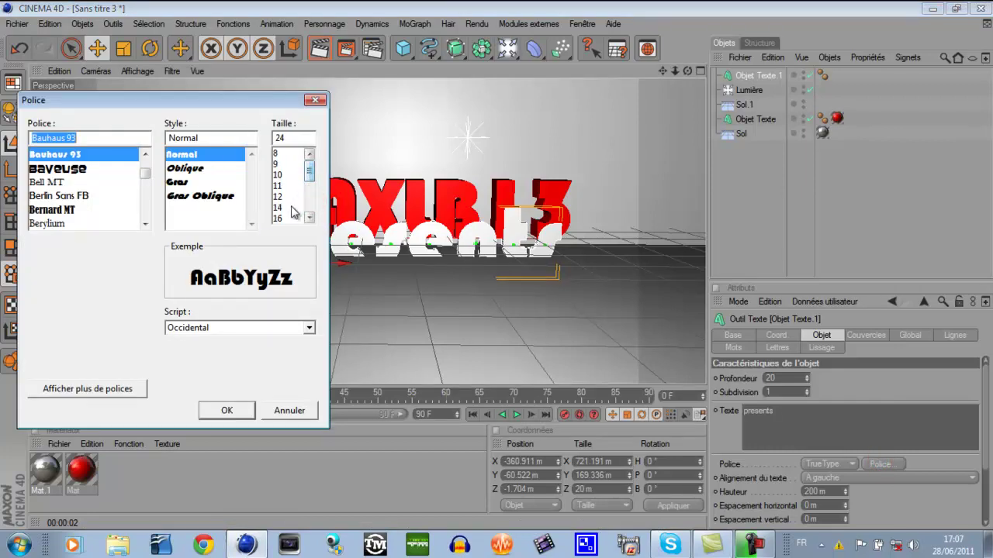
{"action": "left_click", "coordinate": [280, 196]}
{"action": "left_click", "coordinate": [278, 165]}
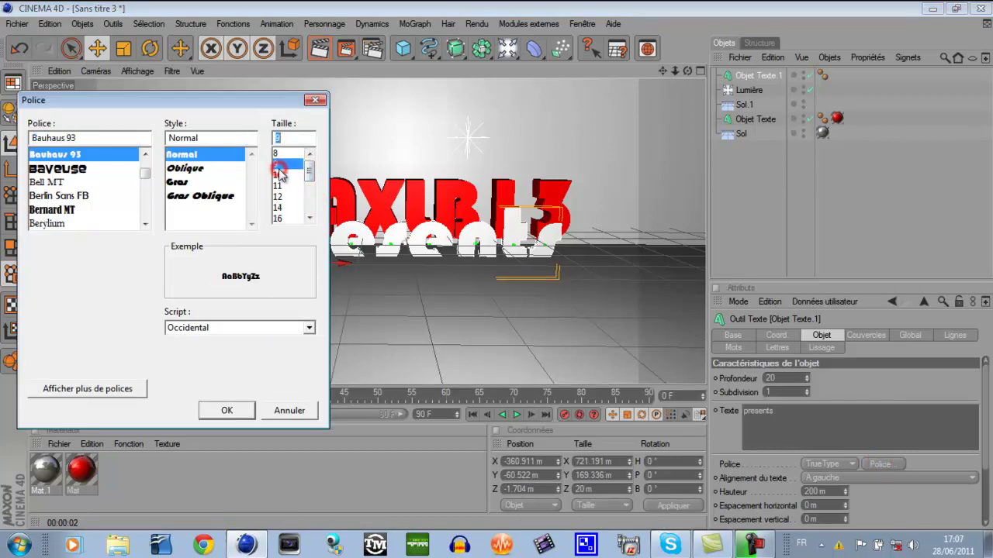
{"action": "left_click", "coordinate": [242, 408]}
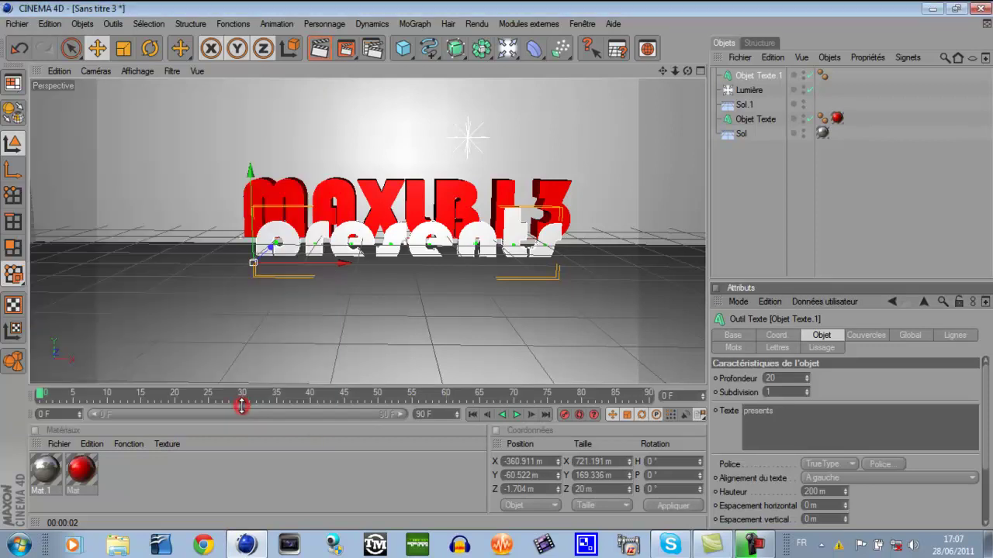
Move the presents text in front of MAXLB13, to about X -336 m, Y -18 m and Z -152 m
{"action": "left_click_drag", "start_coordinate": [517, 259], "coordinate": [475, 250]}
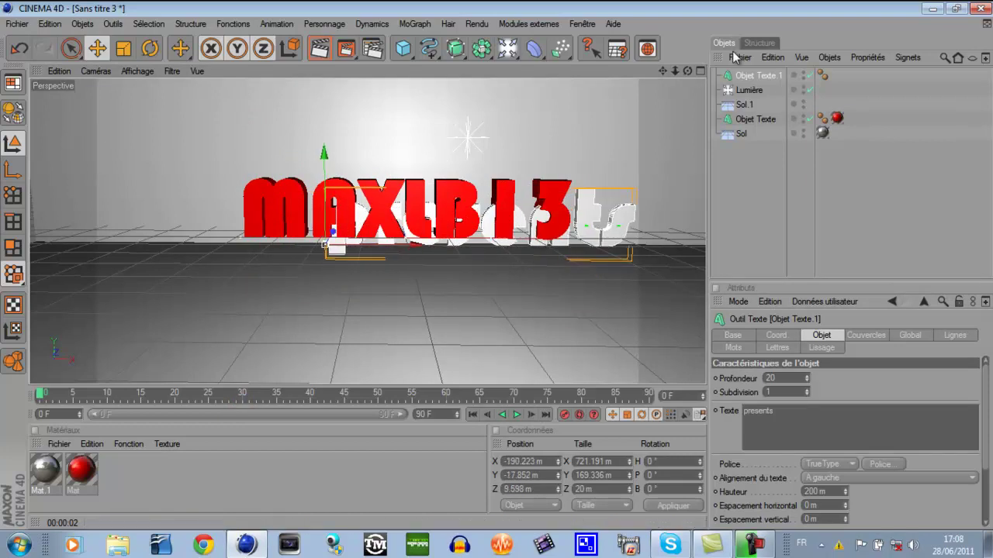
{"action": "left_click_drag", "start_coordinate": [687, 71], "coordinate": [499, 271]}
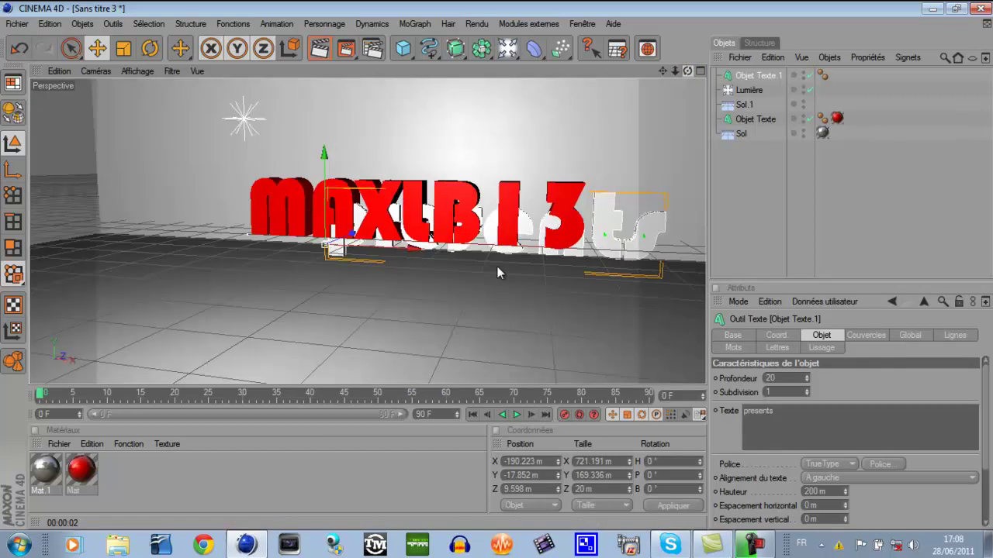
{"action": "left_click_drag", "start_coordinate": [337, 244], "coordinate": [476, 271]}
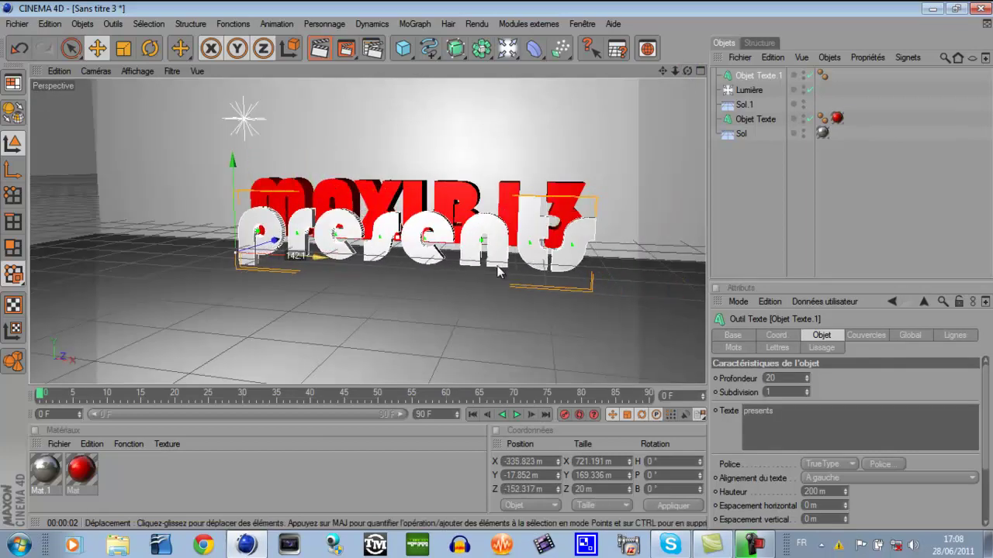
Create a new material and set both its reflection colour and its base colour to blue (R 0, V 0, B 255)
{"action": "double_click", "coordinate": [145, 458]}
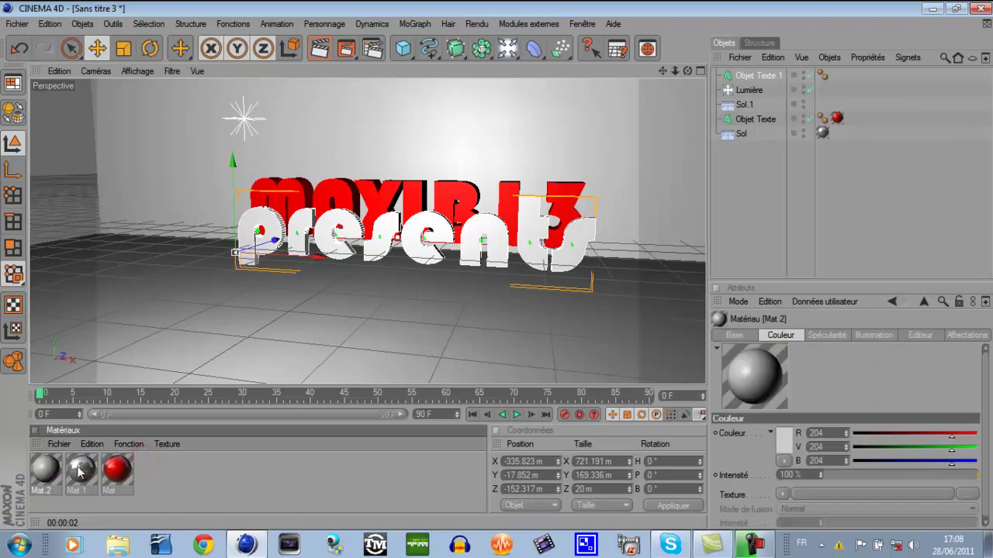
{"action": "double_click", "coordinate": [46, 470]}
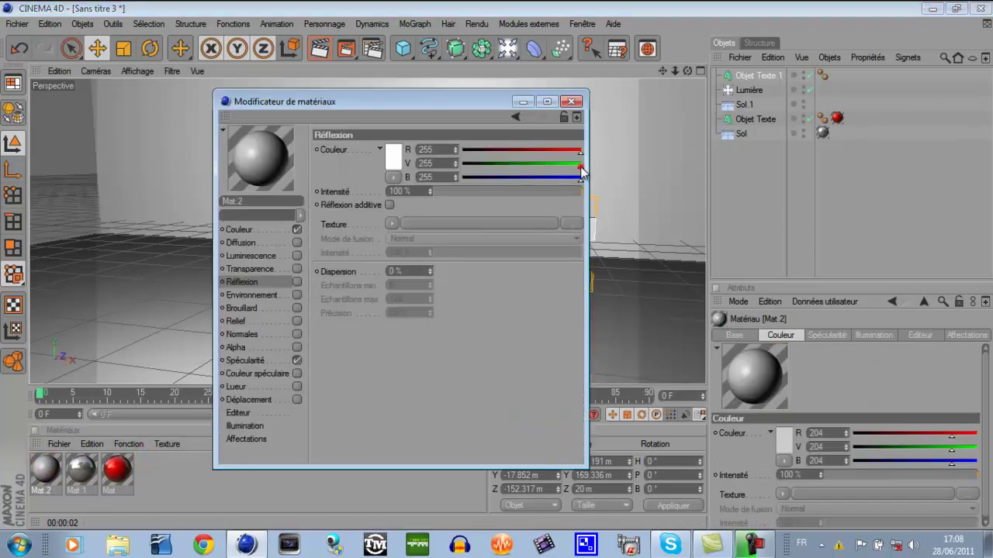
{"action": "left_click_drag", "start_coordinate": [580, 164], "coordinate": [463, 164]}
{"action": "left_click_drag", "start_coordinate": [580, 150], "coordinate": [463, 150]}
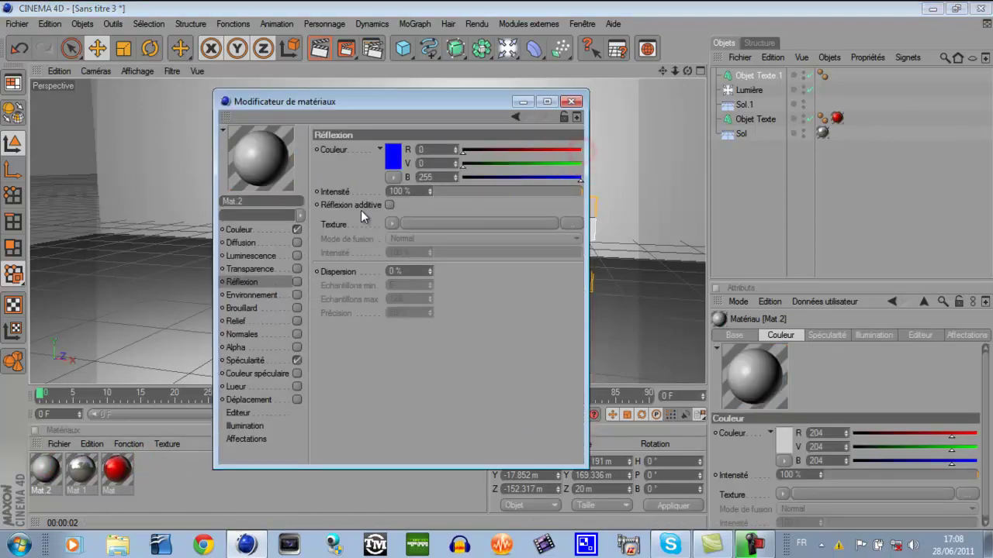
{"action": "left_click", "coordinate": [239, 230]}
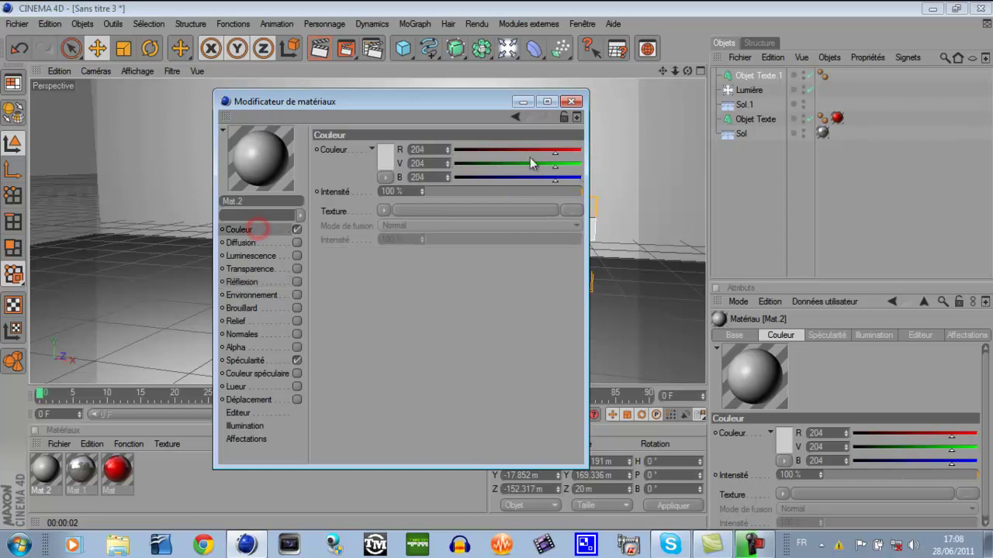
{"action": "left_click_drag", "start_coordinate": [555, 180], "coordinate": [458, 163]}
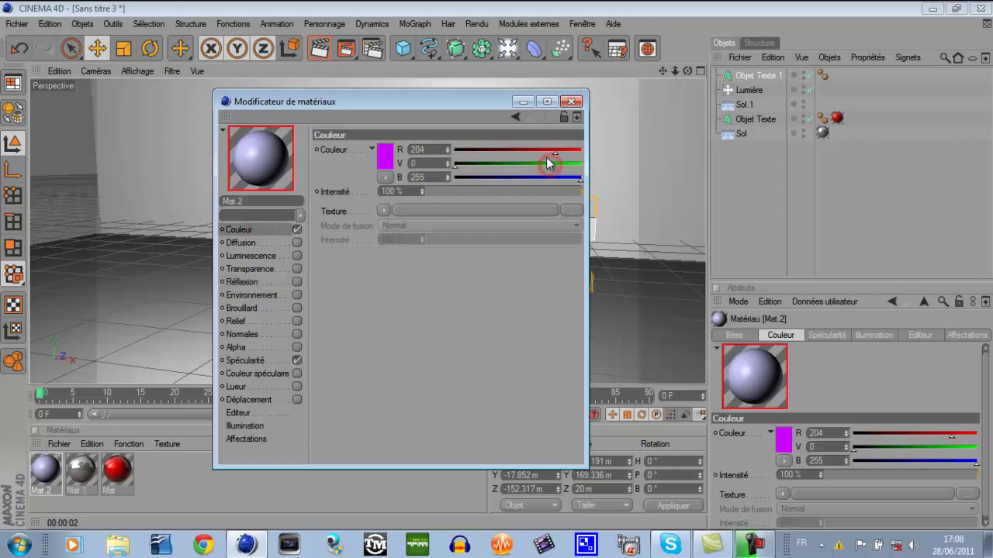
{"action": "left_click_drag", "start_coordinate": [557, 150], "coordinate": [458, 150]}
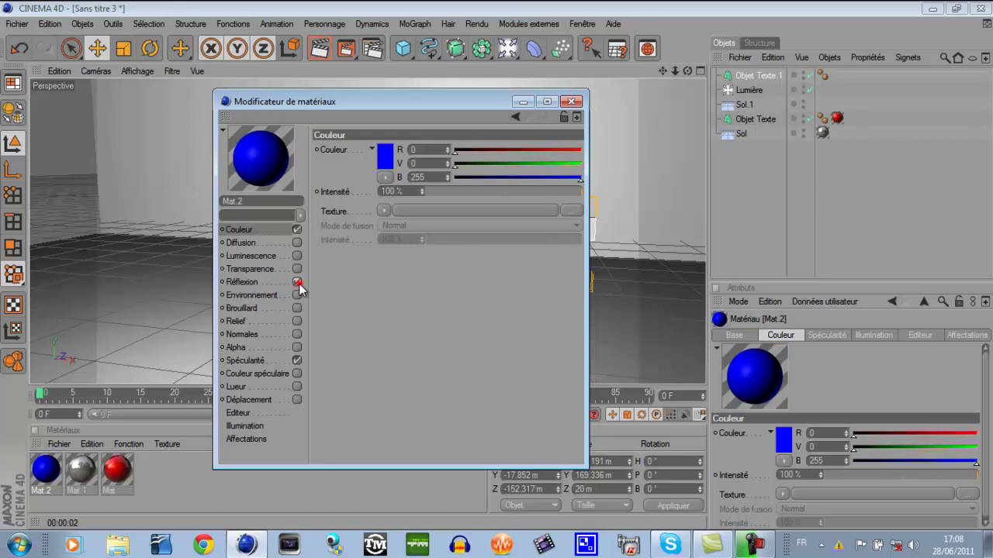
Enable reflection with a Fresnel texture on the blue material and apply the material to the presents text
{"action": "left_click", "coordinate": [297, 283]}
{"action": "left_click", "coordinate": [393, 225]}
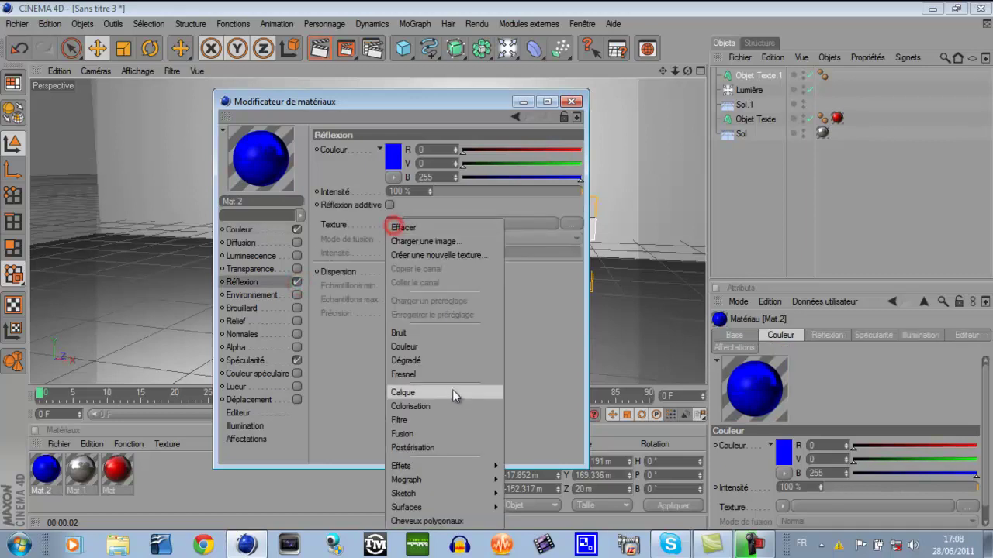
{"action": "left_click", "coordinate": [442, 376]}
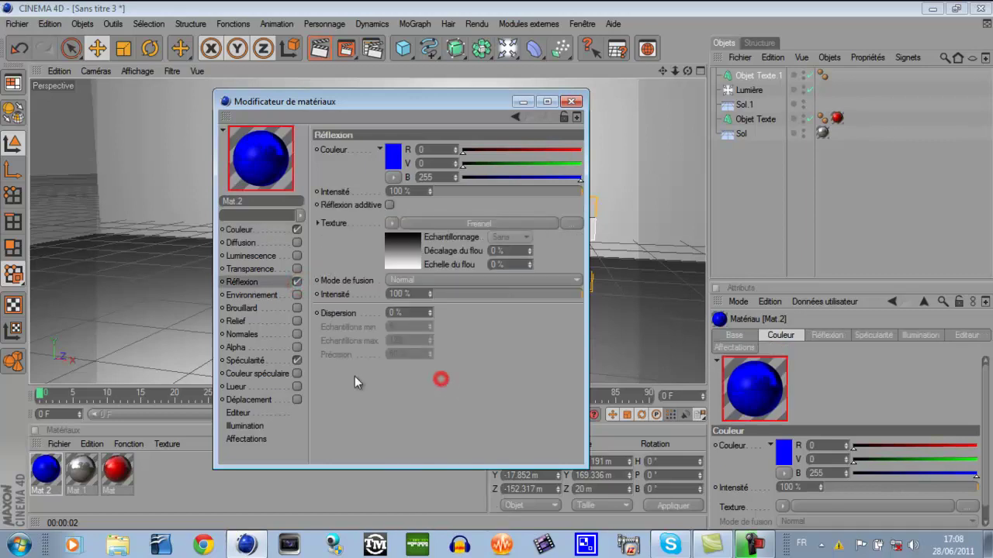
{"action": "left_click", "coordinate": [571, 102]}
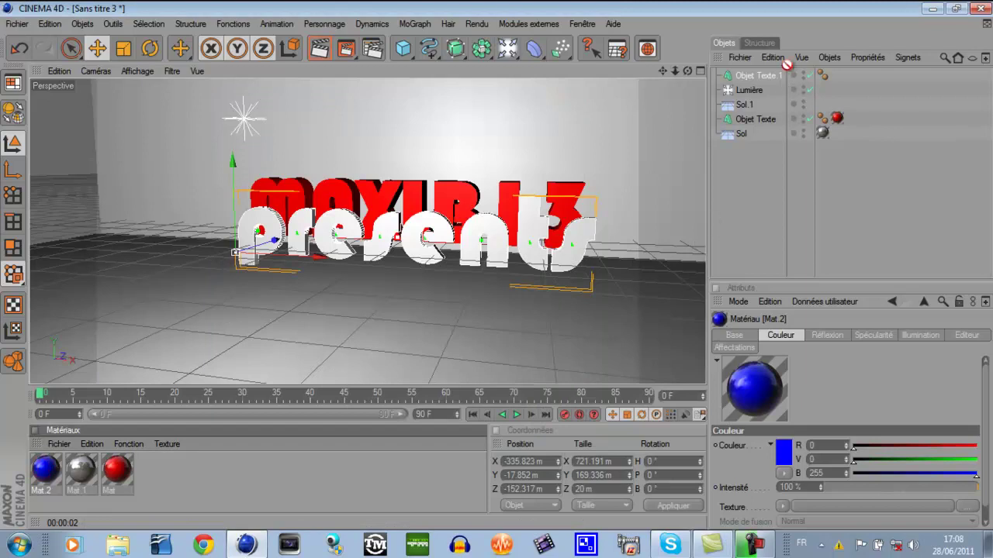
{"action": "left_click_drag", "start_coordinate": [760, 94], "coordinate": [761, 72]}
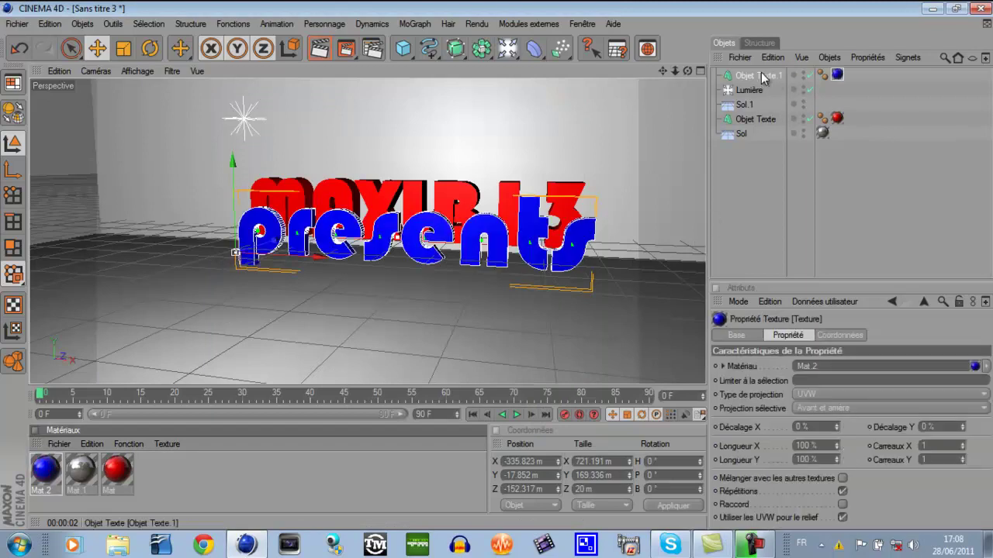
Move the presents text out of view so only MAXLB13 is in frame, and clear the selection
{"action": "left_click_drag", "start_coordinate": [679, 73], "coordinate": [497, 271]}
{"action": "left_click_drag", "start_coordinate": [364, 226], "coordinate": [497, 268]}
{"action": "left_click", "coordinate": [753, 209]}
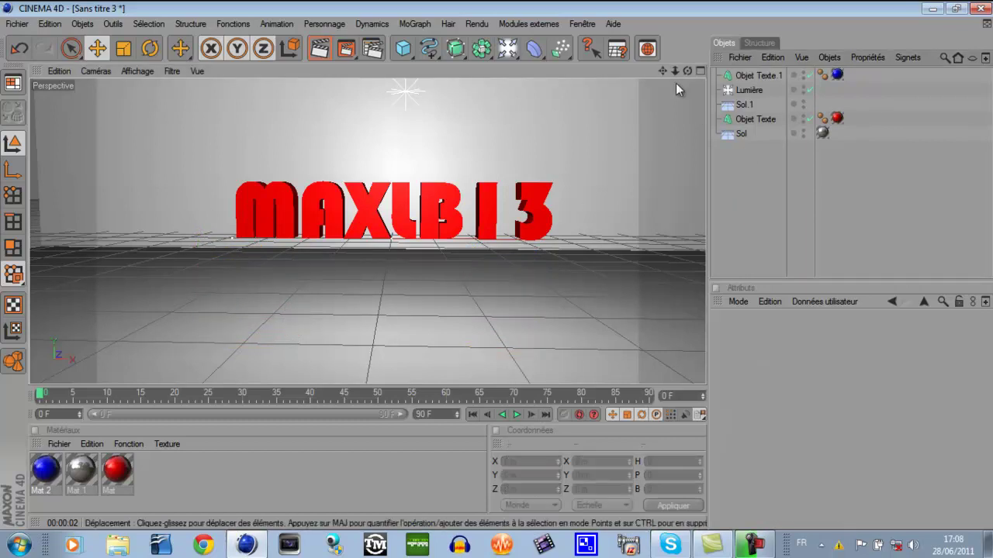
Frame the MAXLB13 text obliquely from its M end and test-render the view to check the floor reflection
{"action": "left_click_drag", "start_coordinate": [688, 72], "coordinate": [496, 266]}
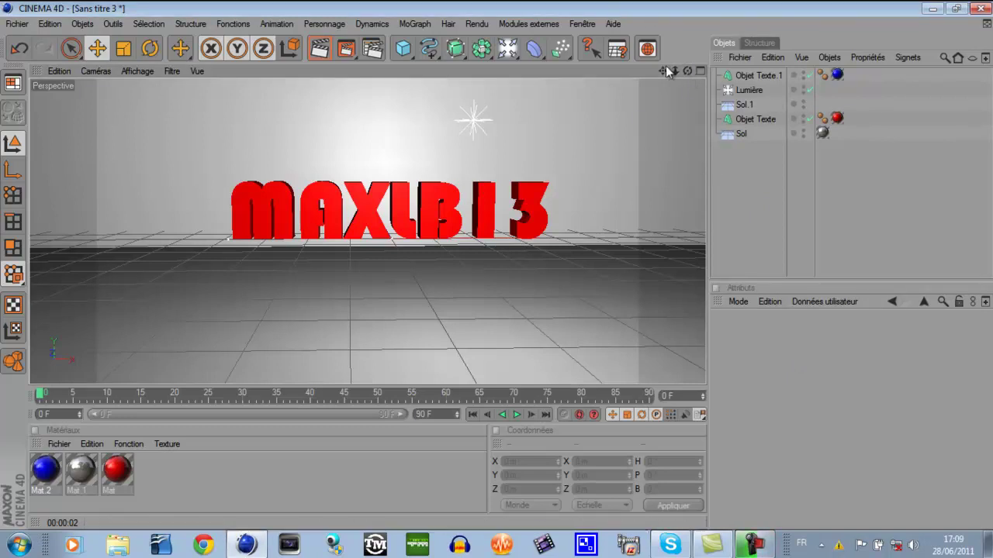
{"action": "left_click_drag", "start_coordinate": [688, 71], "coordinate": [495, 272]}
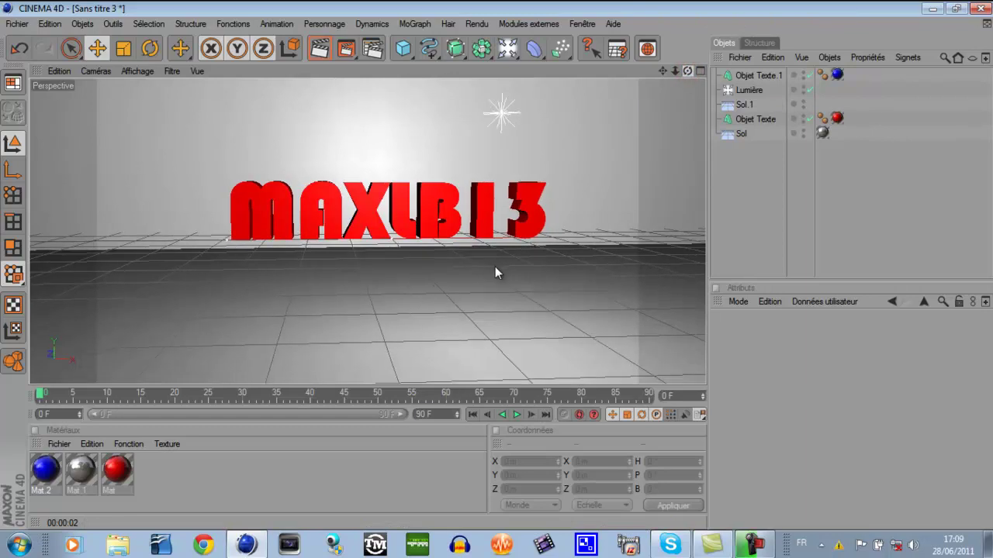
{"action": "left_click", "coordinate": [809, 169]}
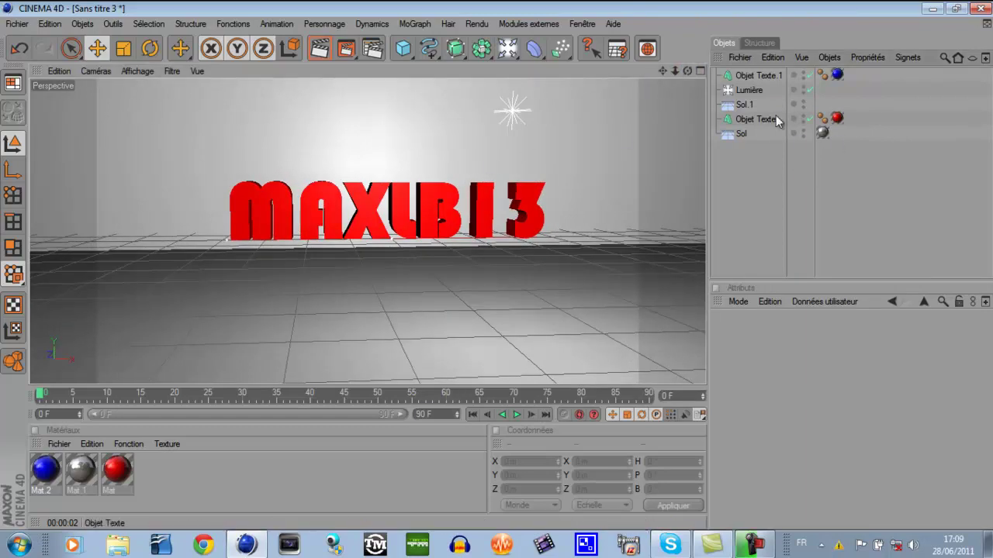
{"action": "left_click_drag", "start_coordinate": [687, 71], "coordinate": [305, 241]}
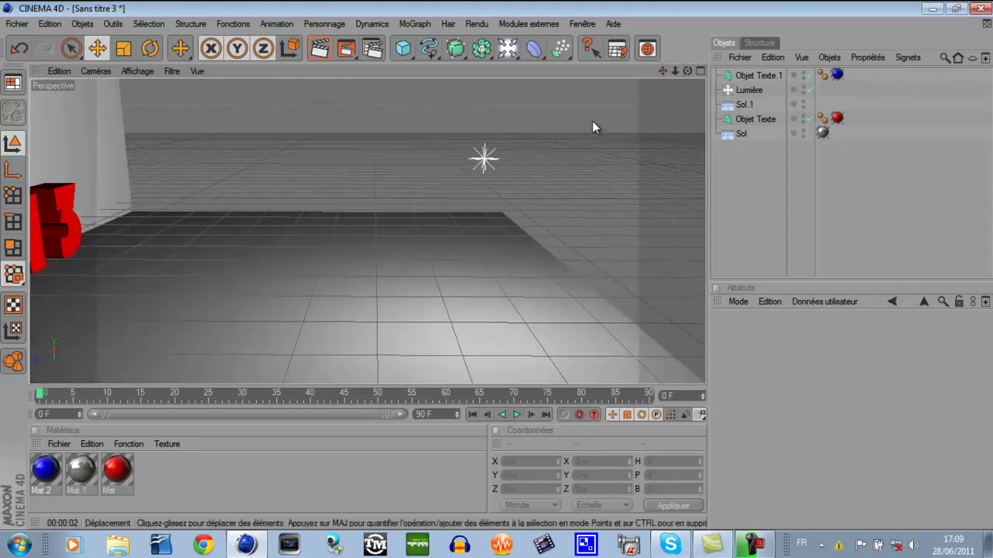
{"action": "left_click_drag", "start_coordinate": [688, 70], "coordinate": [519, 274]}
{"action": "left_click", "coordinate": [656, 70]}
{"action": "left_click_drag", "start_coordinate": [663, 70], "coordinate": [487, 270]}
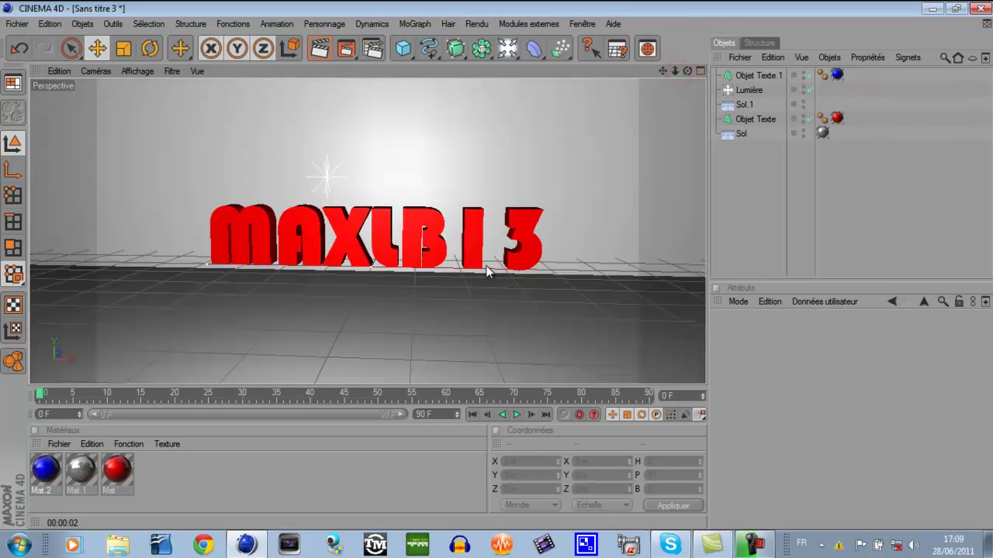
{"action": "left_click_drag", "start_coordinate": [686, 76], "coordinate": [501, 268]}
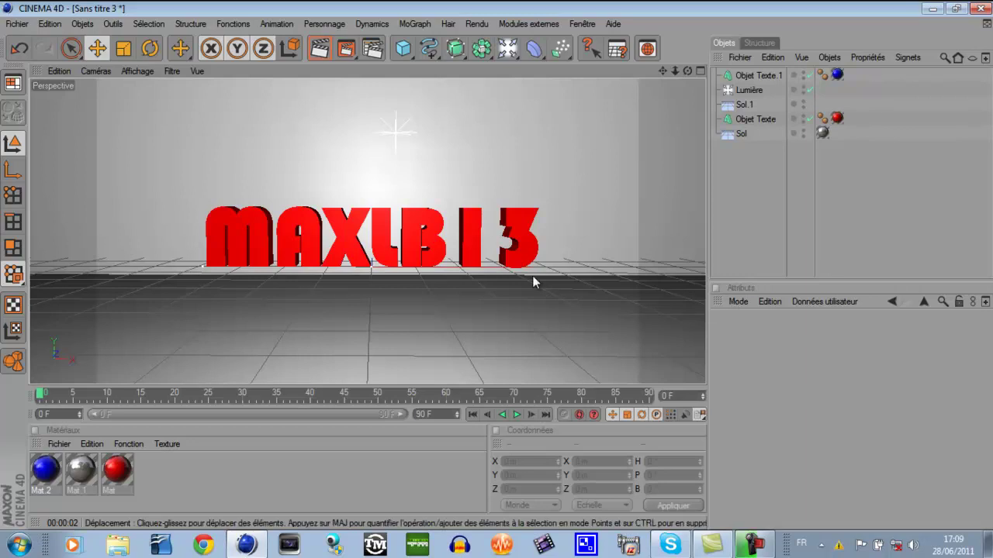
{"action": "left_click_drag", "start_coordinate": [687, 71], "coordinate": [496, 265]}
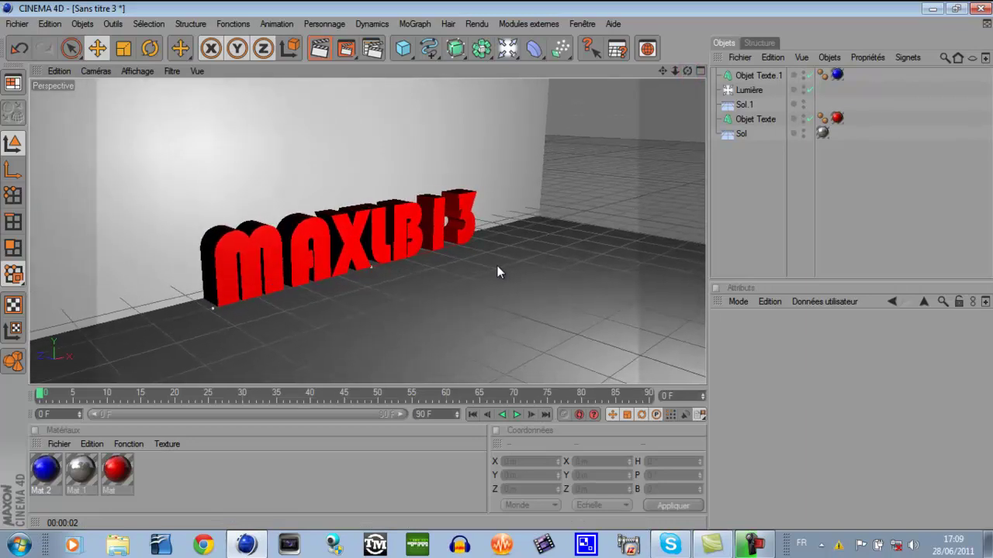
{"action": "left_click", "coordinate": [330, 51]}
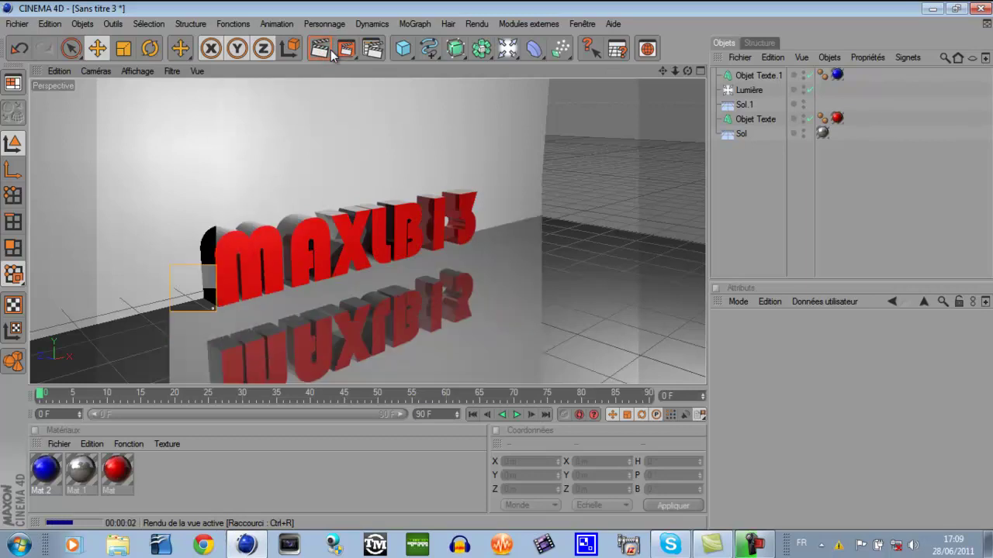
{"action": "left_click", "coordinate": [763, 214]}
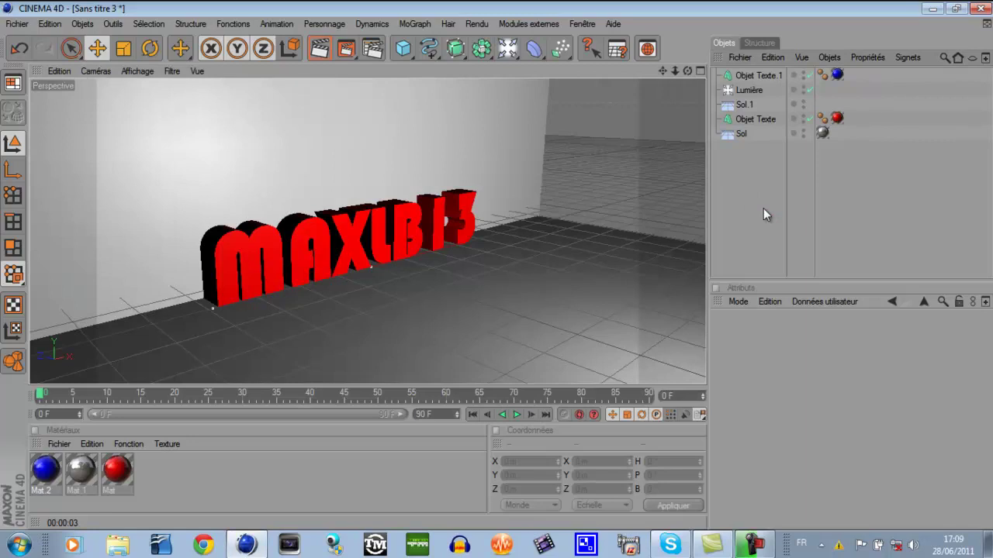
Add a camera from the current angled view, make it the active camera and record its keyframe at frame 0
{"action": "left_click_drag", "start_coordinate": [513, 58], "coordinate": [748, 84]}
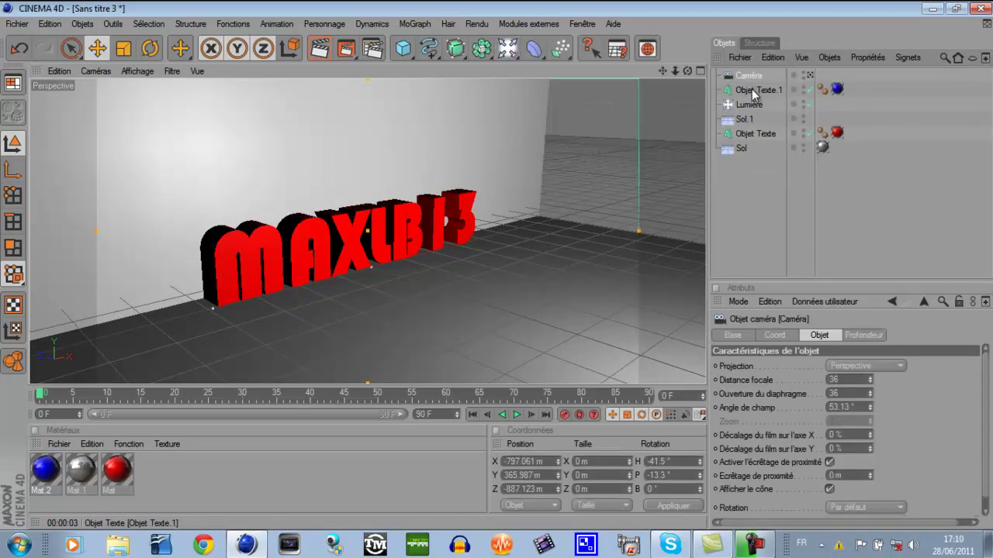
{"action": "left_click", "coordinate": [811, 75]}
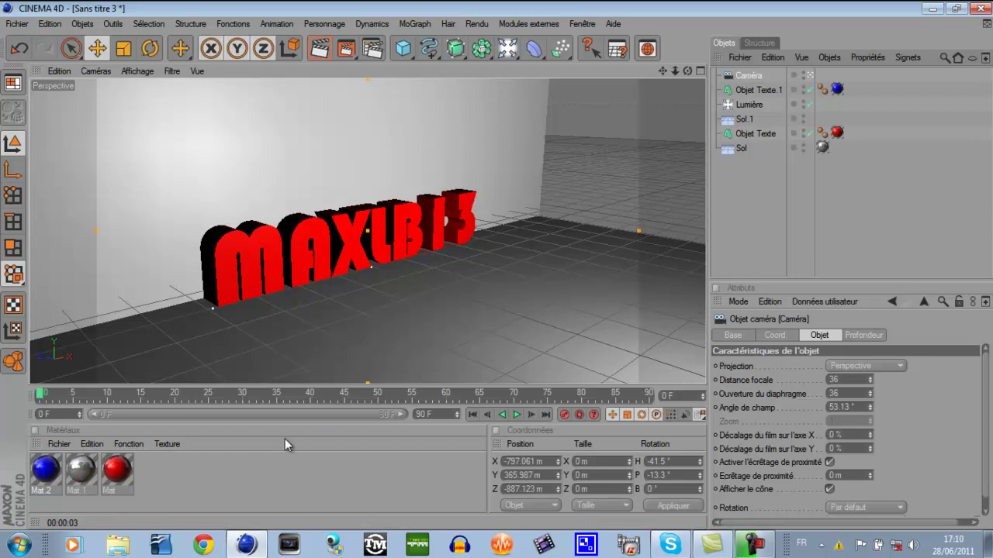
{"action": "left_click", "coordinate": [567, 415]}
{"action": "mouse_move", "coordinate": [41, 398]}
{"action": "left_mouse_down"}
{"action": "mouse_move", "coordinate": [159, 396]}
{"action": "mouse_move", "coordinate": [31, 404]}
{"action": "left_mouse_up"}
Extend the animation's end to frame 150
{"action": "key", "text": "BackSpace"}
{"action": "key", "text": "BackSpace"}
{"action": "key", "text": "BackSpace"}
{"action": "key", "text": "BackSpace"}
{"action": "type", "text": "150"}
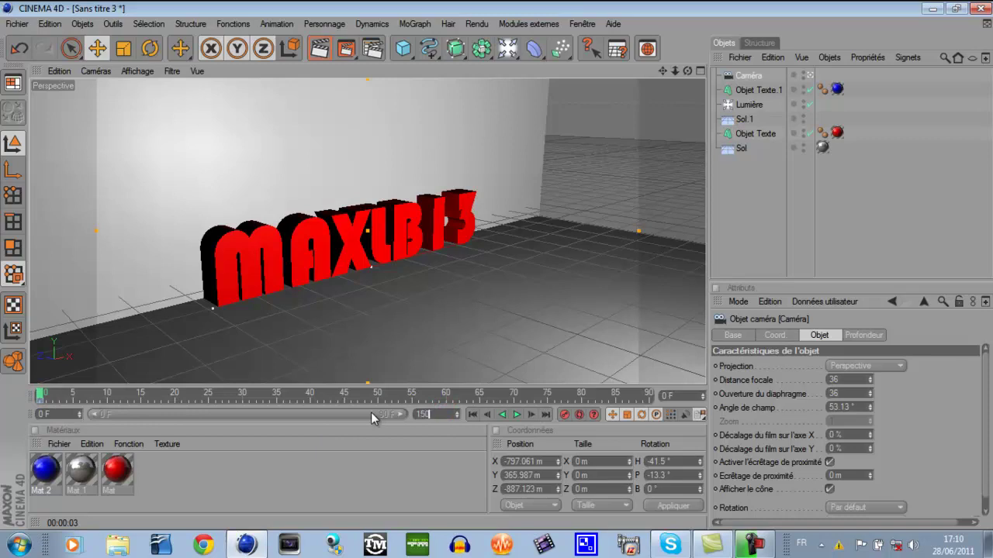
{"action": "left_click", "coordinate": [281, 417]}
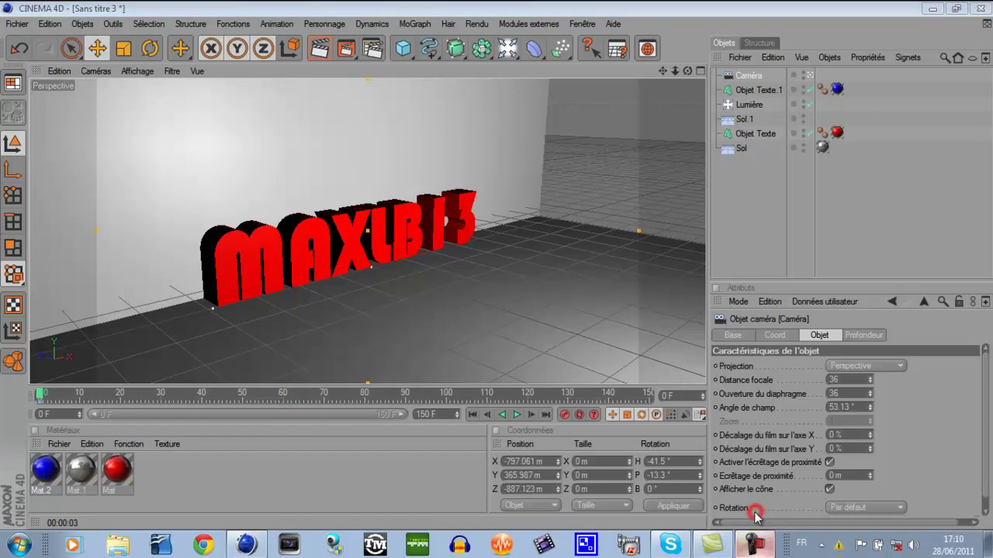
{"action": "left_click", "coordinate": [909, 473]}
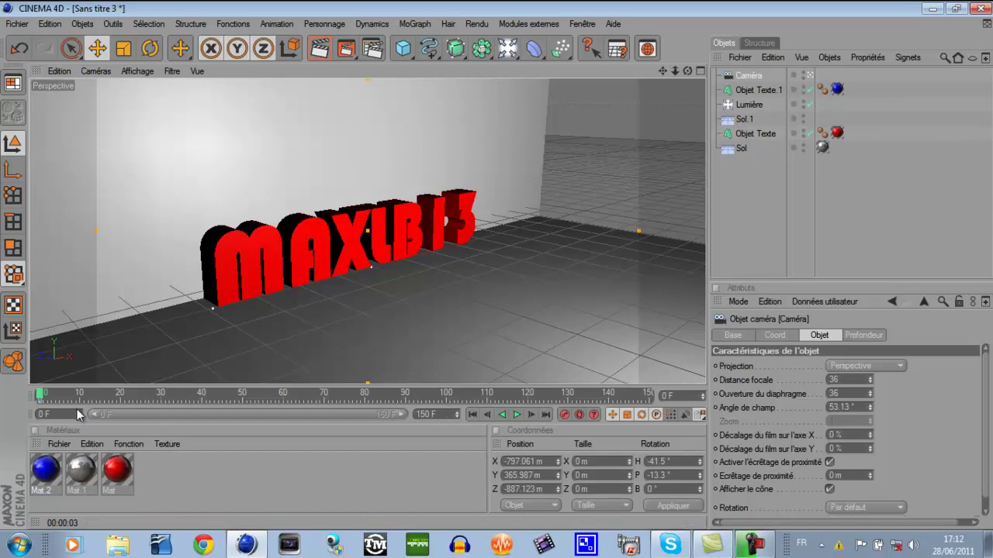
At frame 30, orbit the camera to face MAXLB13 from about X -38 m, Y 276 m, Z -1145 m and record a keyframe
{"action": "left_click_drag", "start_coordinate": [41, 397], "coordinate": [141, 415]}
{"action": "left_click_drag", "start_coordinate": [689, 71], "coordinate": [496, 265]}
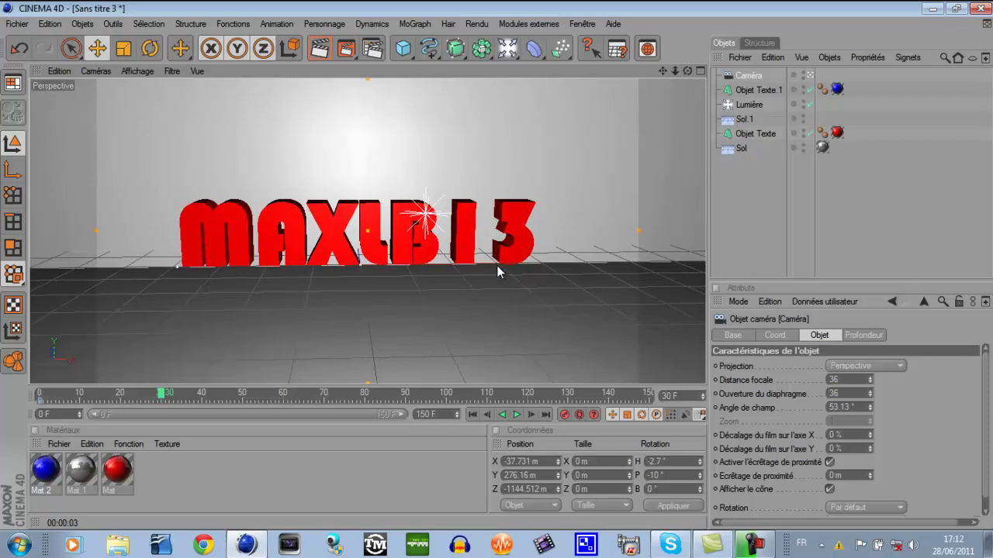
{"action": "left_click", "coordinate": [564, 415]}
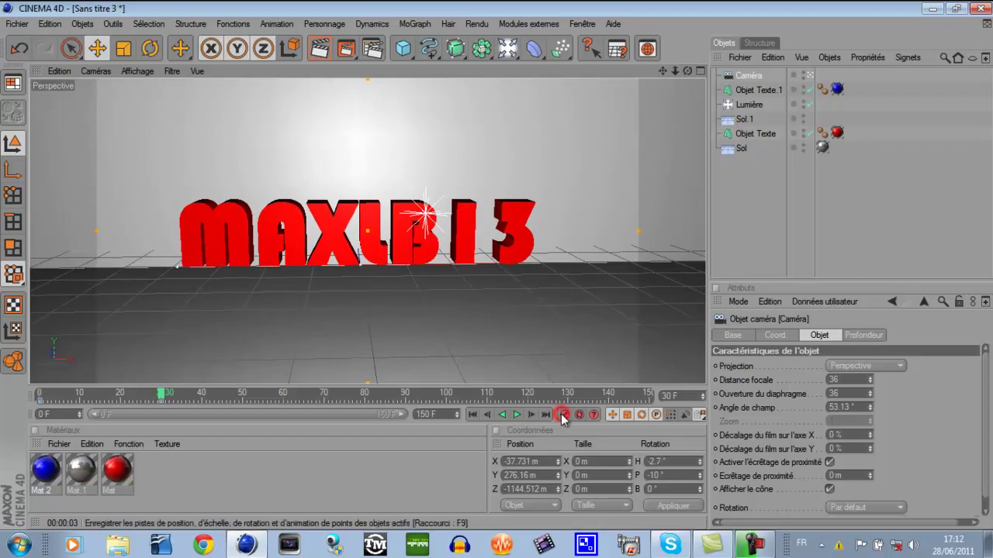
At frame 100, raise the presents text above the floor to about Y -33 m and record its keyframe
{"action": "left_click_drag", "start_coordinate": [161, 394], "coordinate": [442, 398]}
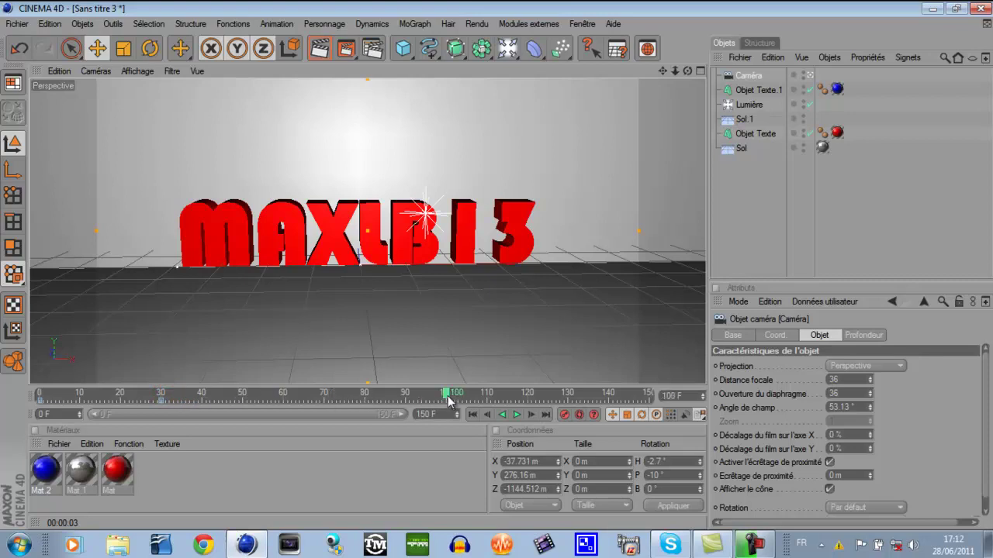
{"action": "left_click", "coordinate": [774, 89]}
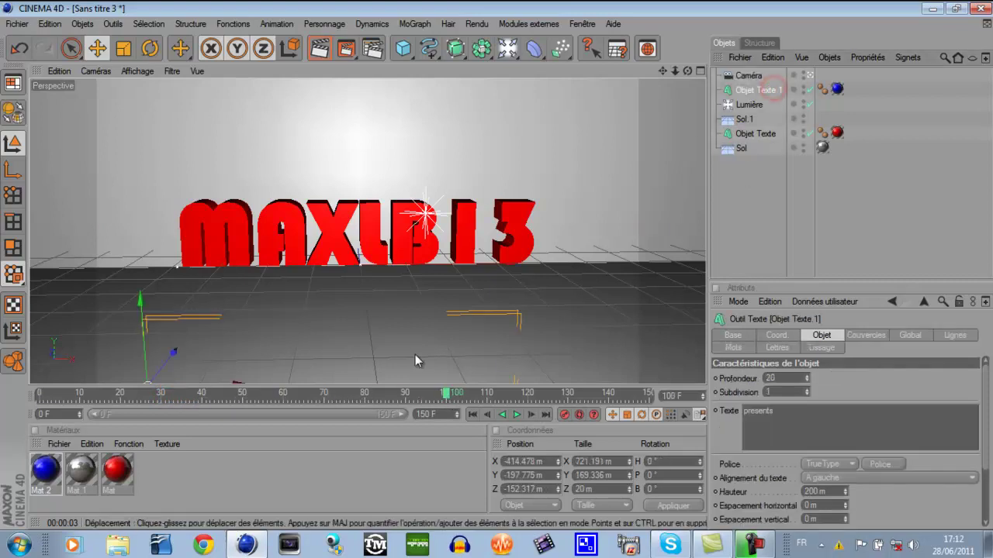
{"action": "left_click_drag", "start_coordinate": [147, 343], "coordinate": [499, 270]}
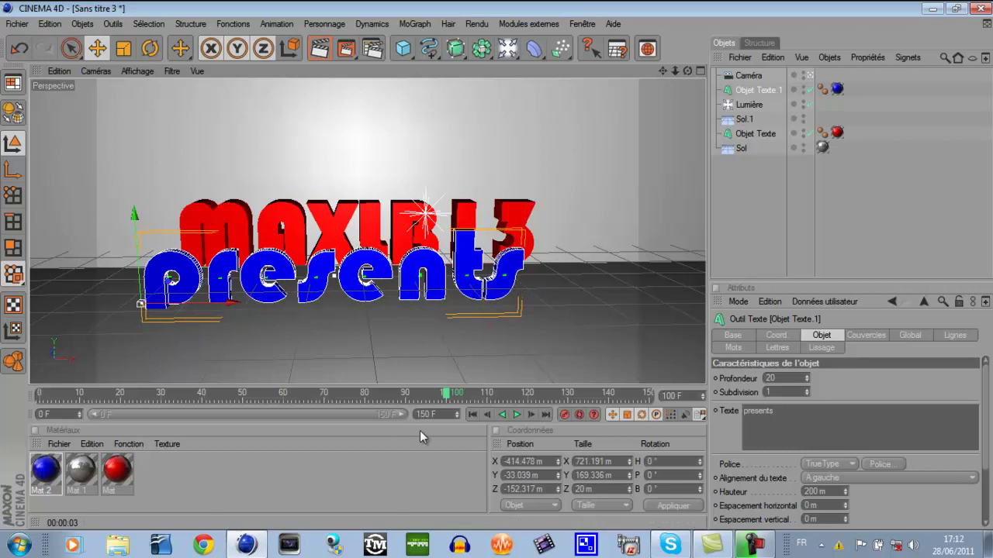
{"action": "left_click", "coordinate": [565, 415]}
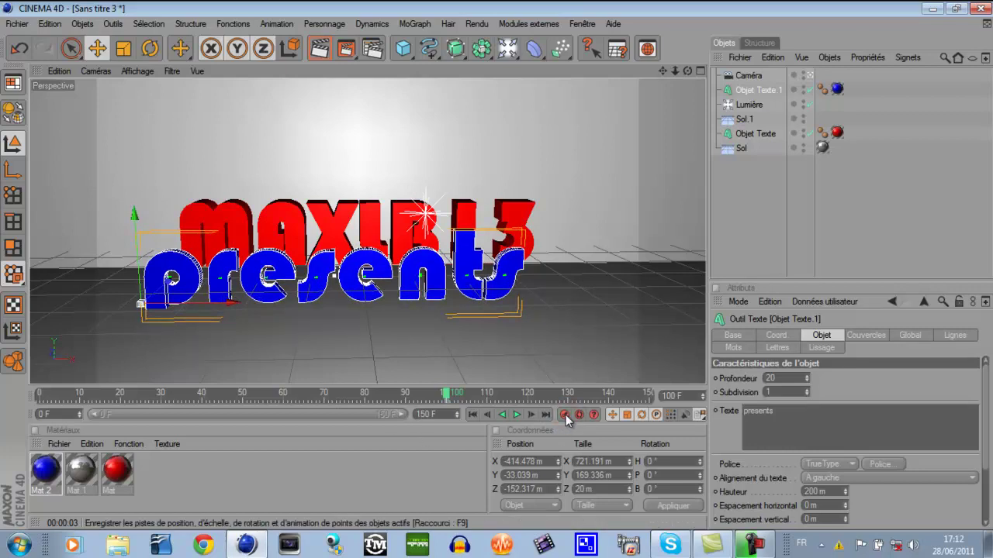
At frame 140, try to push the view in past both texts to the bare wall, and record a keyframe with the presents text selected
{"action": "left_click_drag", "start_coordinate": [447, 394], "coordinate": [611, 400]}
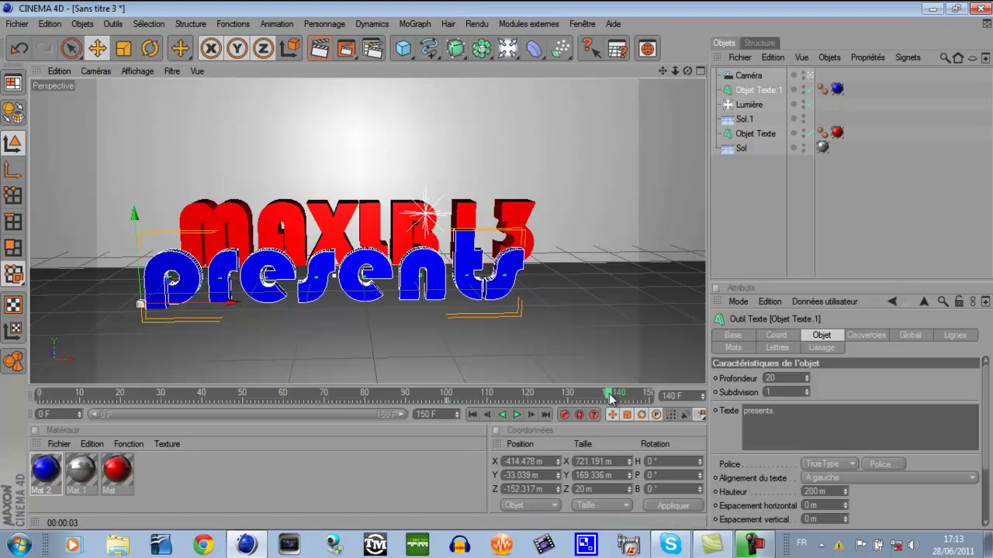
{"action": "left_click_drag", "start_coordinate": [675, 70], "coordinate": [497, 265]}
{"action": "scroll", "coordinate": [494, 269], "scroll_direction": "down", "scroll_amount": 10}
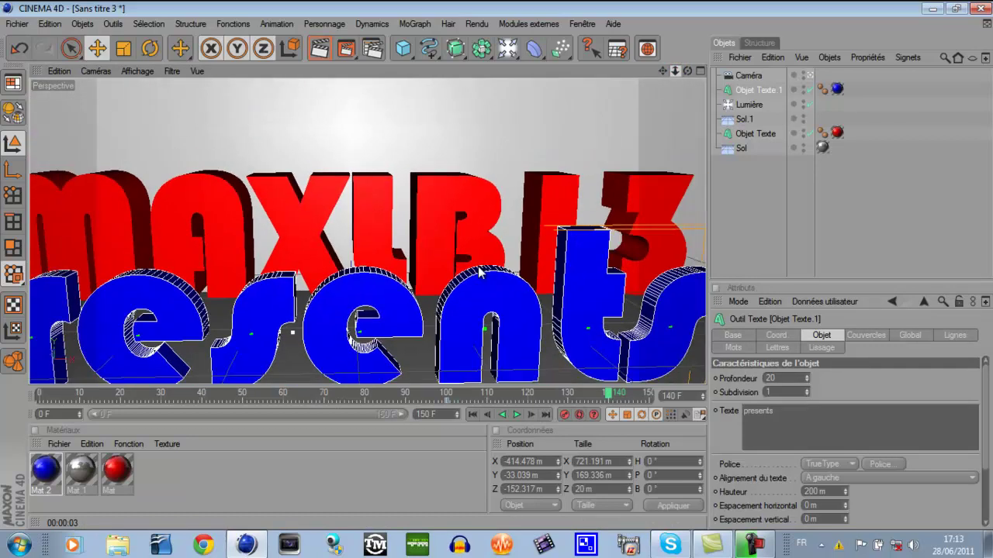
{"action": "left_click_drag", "start_coordinate": [685, 69], "coordinate": [498, 271]}
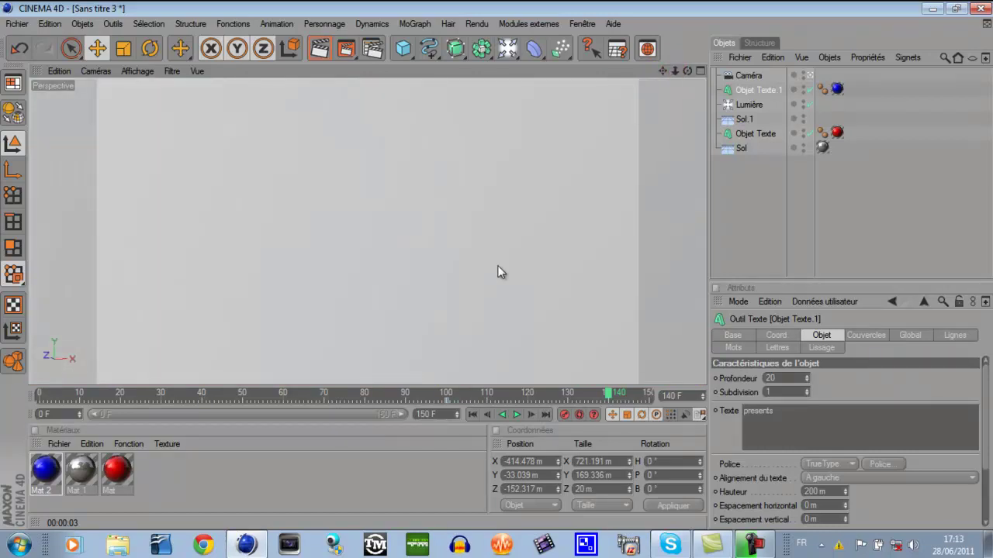
{"action": "left_click", "coordinate": [567, 417]}
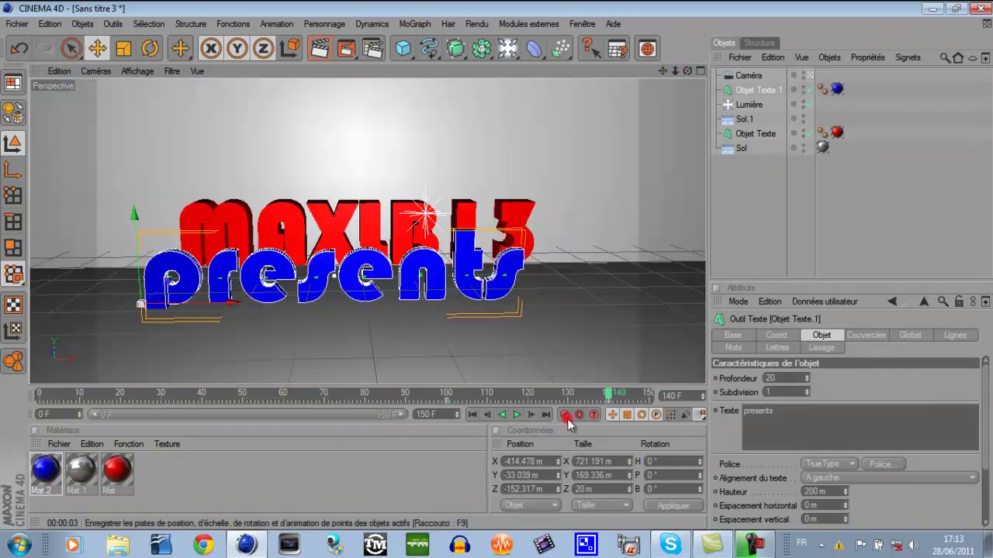
Play the animation forward and backward to check the camera and text movement, ending at frame 0
{"action": "left_click", "coordinate": [517, 418]}
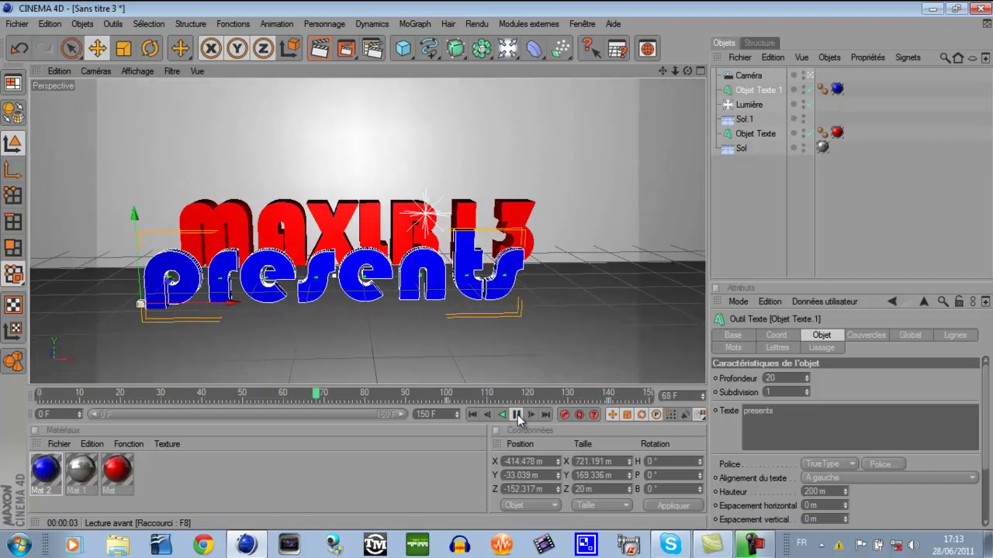
{"action": "left_click", "coordinate": [502, 414]}
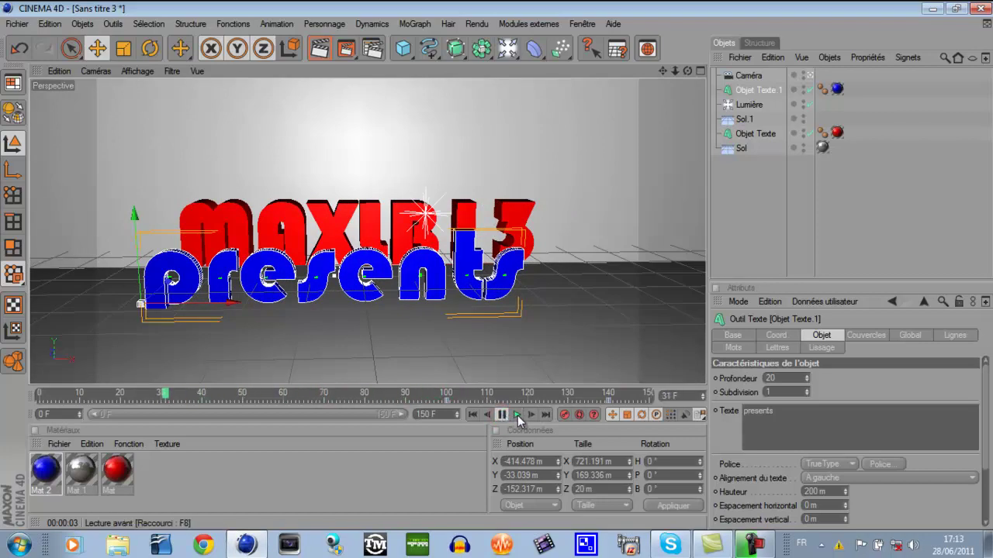
{"action": "left_click", "coordinate": [518, 415]}
{"action": "left_click", "coordinate": [502, 415]}
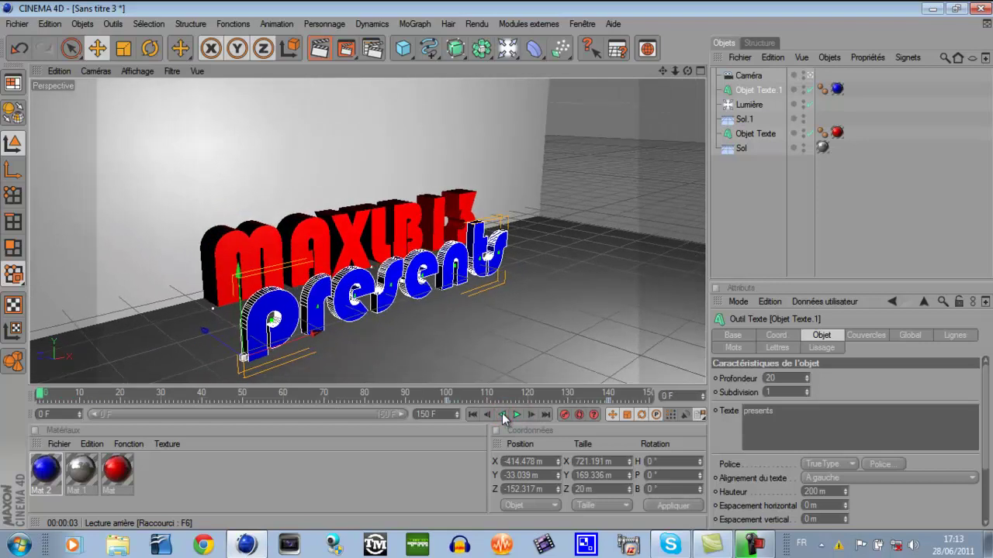
At frame 0, lower the presents text beneath the floor to about Y -174 m, record its keyframe and play the animation
{"action": "left_click_drag", "start_coordinate": [240, 287], "coordinate": [501, 277]}
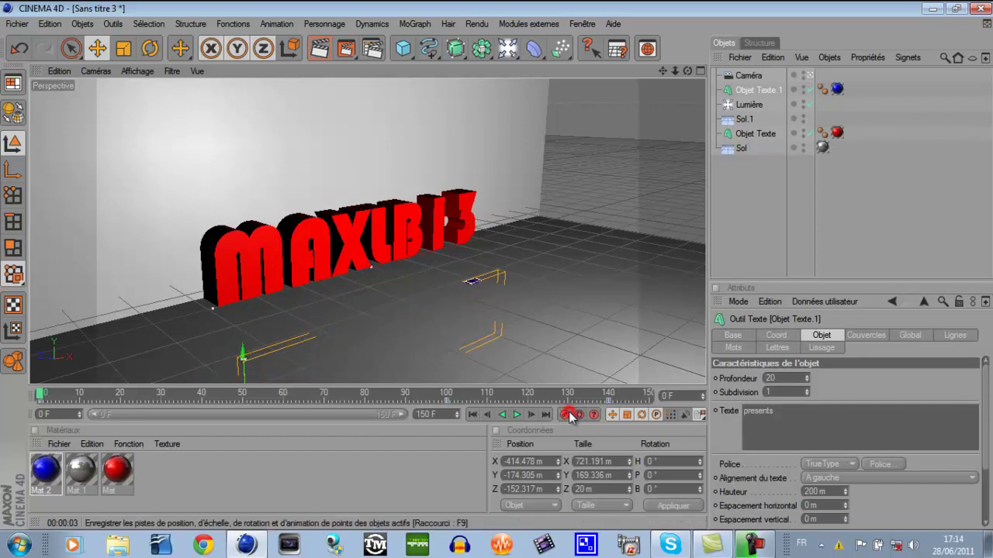
{"action": "left_click", "coordinate": [517, 415]}
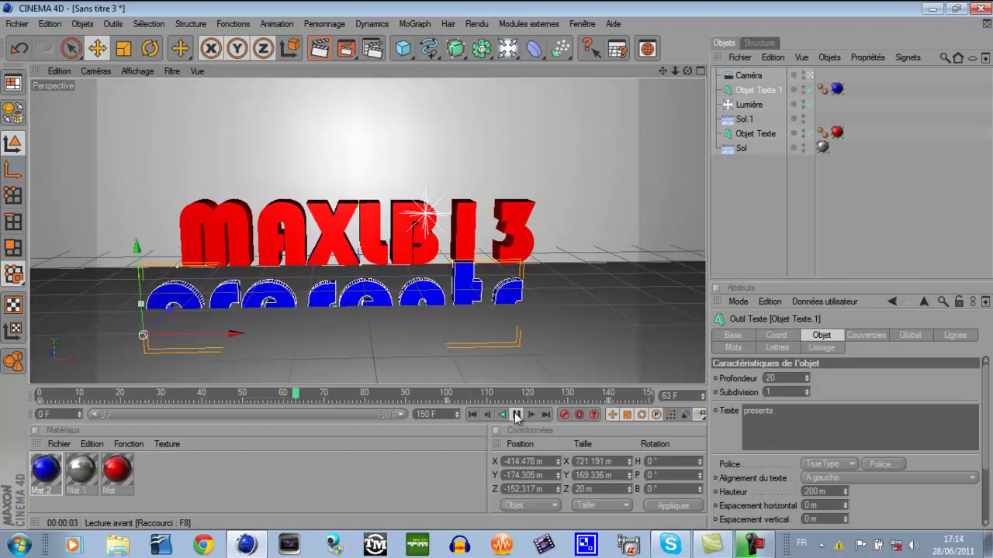
{"action": "left_click", "coordinate": [516, 415]}
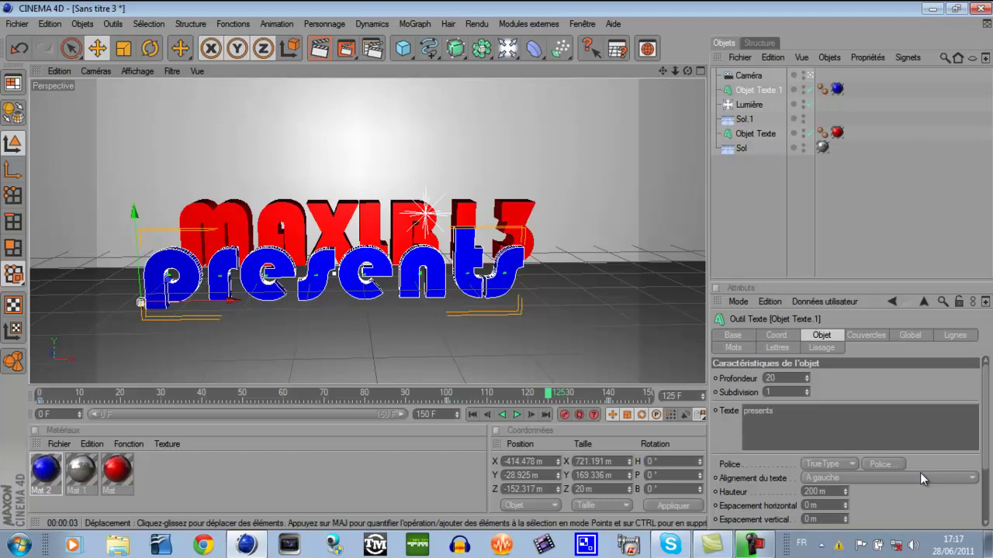
Replay the end of the animation forward and backward to check the presents text's final position
{"action": "key", "text": "F8"}
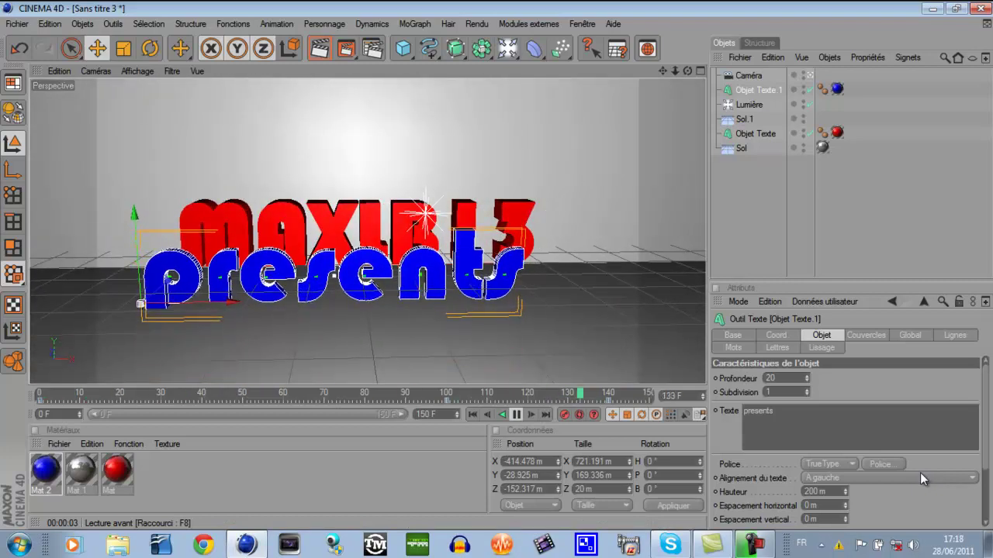
{"action": "key", "text": "F6"}
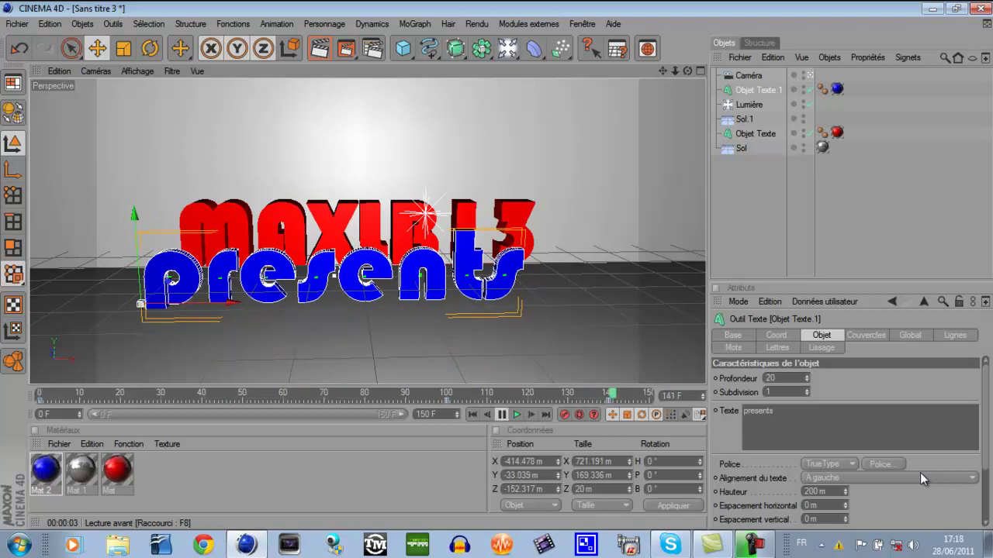
{"action": "key", "text": "F8"}
{"action": "key", "text": "F6"}
{"action": "key", "text": "F8"}
{"action": "key", "text": "F8"}
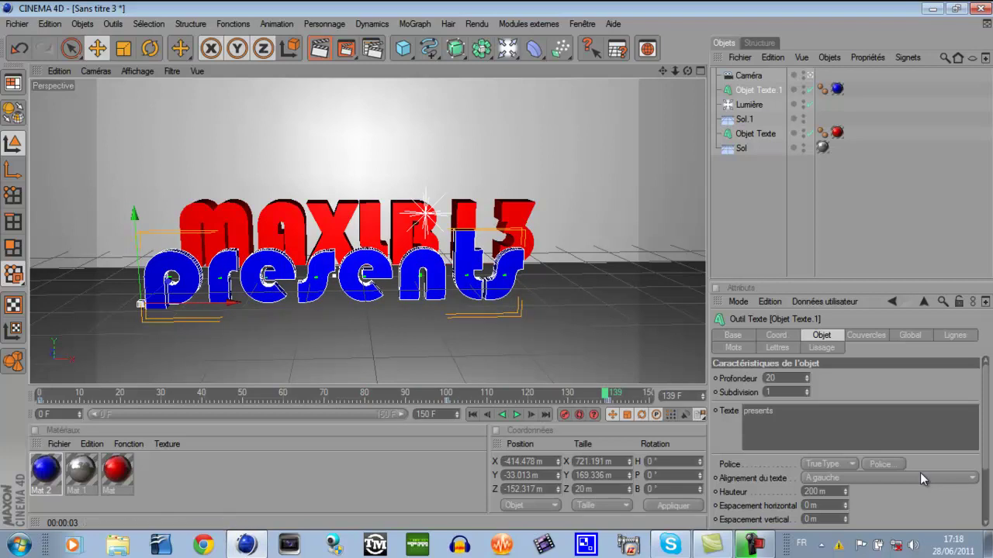
At frame 145, try to push the view through the texts to the wall, and record a keyframe with the presents text selected
{"action": "key", "text": "g"}
{"action": "key", "text": "g"}
{"action": "key", "text": "g"}
{"action": "key", "text": "g"}
{"action": "key", "text": "g"}
{"action": "key", "text": "g"}
{"action": "key", "text": "g"}
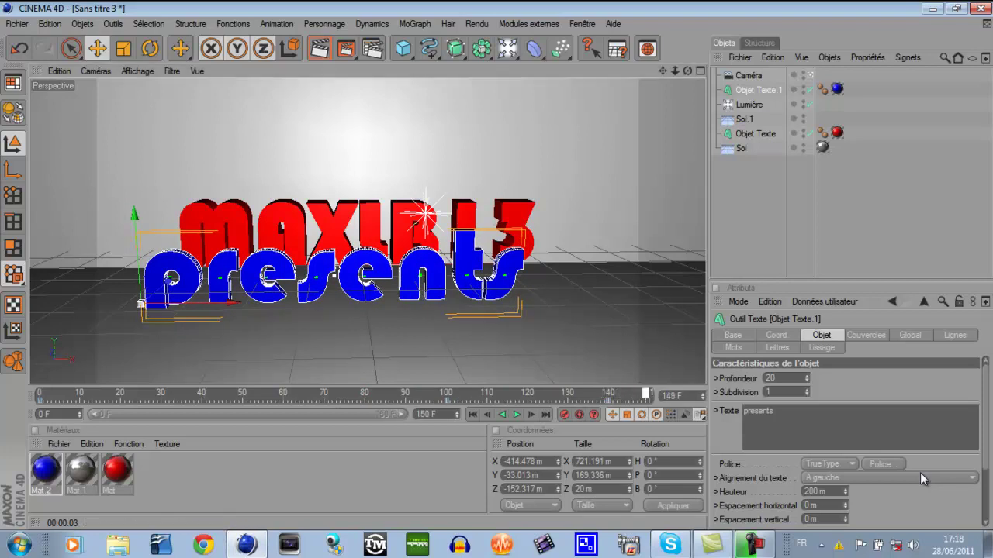
{"action": "key", "text": "f"}
{"action": "mouse_move", "coordinate": [662, 70]}
{"action": "left_mouse_down"}
{"action": "mouse_move", "coordinate": [918, 94]}
{"action": "mouse_move", "coordinate": [672, 99]}
{"action": "mouse_move", "coordinate": [677, 84]}
{"action": "mouse_move", "coordinate": [660, 91]}
{"action": "mouse_move", "coordinate": [676, 72]}
{"action": "mouse_move", "coordinate": [787, 80]}
{"action": "mouse_move", "coordinate": [691, 55]}
{"action": "mouse_move", "coordinate": [734, 25]}
{"action": "left_mouse_up"}
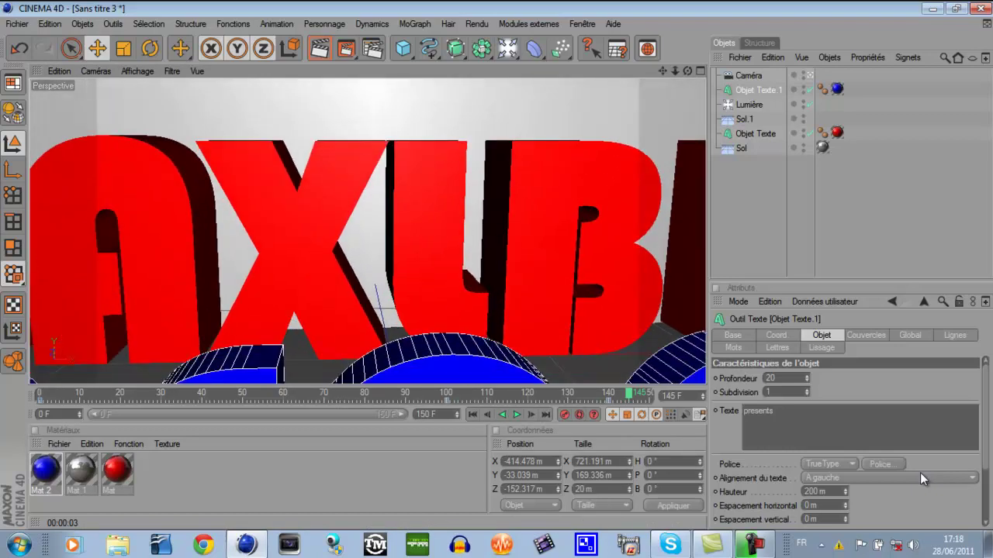
{"action": "left_click_drag", "start_coordinate": [675, 70], "coordinate": [787, 71]}
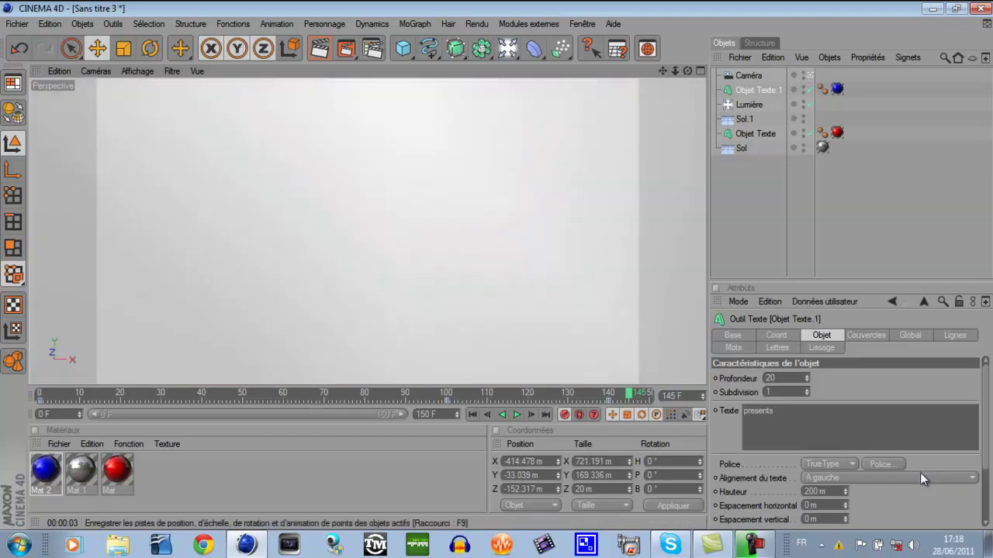
{"action": "key", "text": "ctrl+shift+z"}
Play the animation through to frame 145 and test-render that view to check the texts and their floor reflection
{"action": "left_click", "coordinate": [516, 415]}
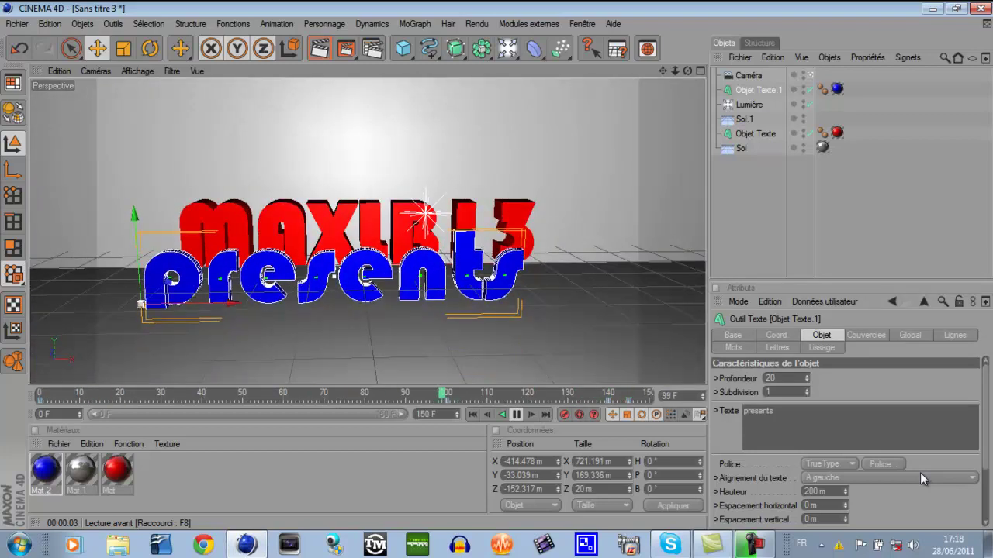
{"action": "key", "text": "F8"}
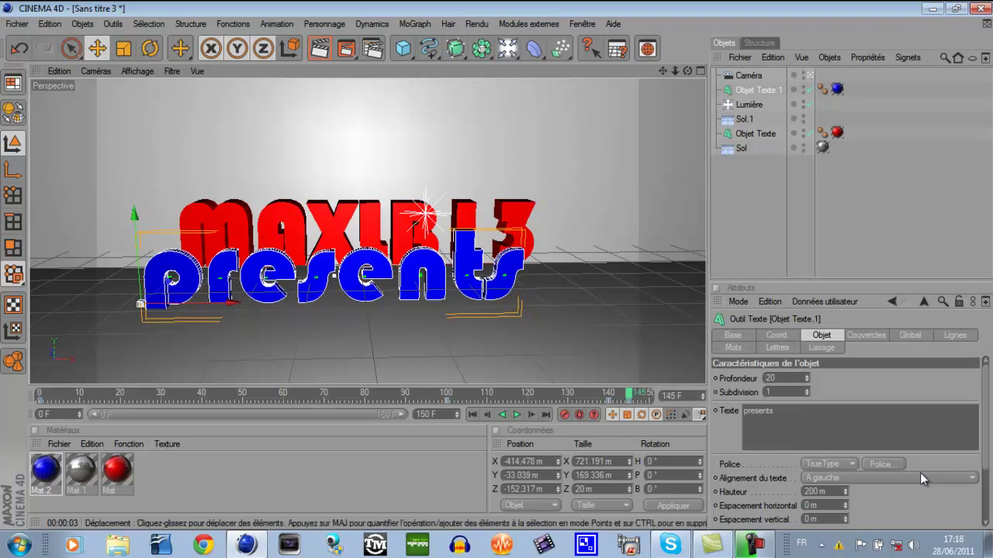
{"action": "key", "text": "ctrl+r"}
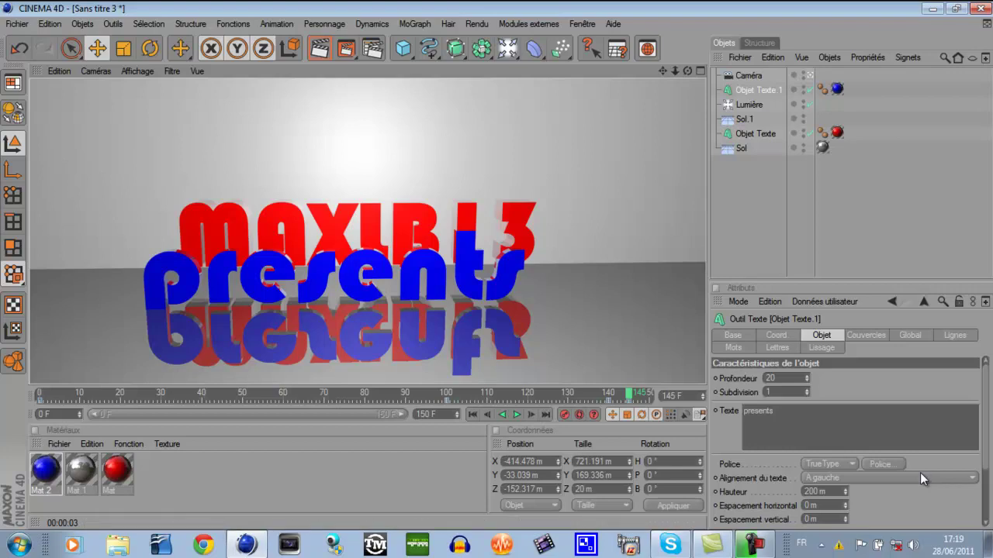
Switch to Windows Explorer and inspect the rendered tuto video in the intro folder
{"action": "key", "text": "ctrl+shift+a"}
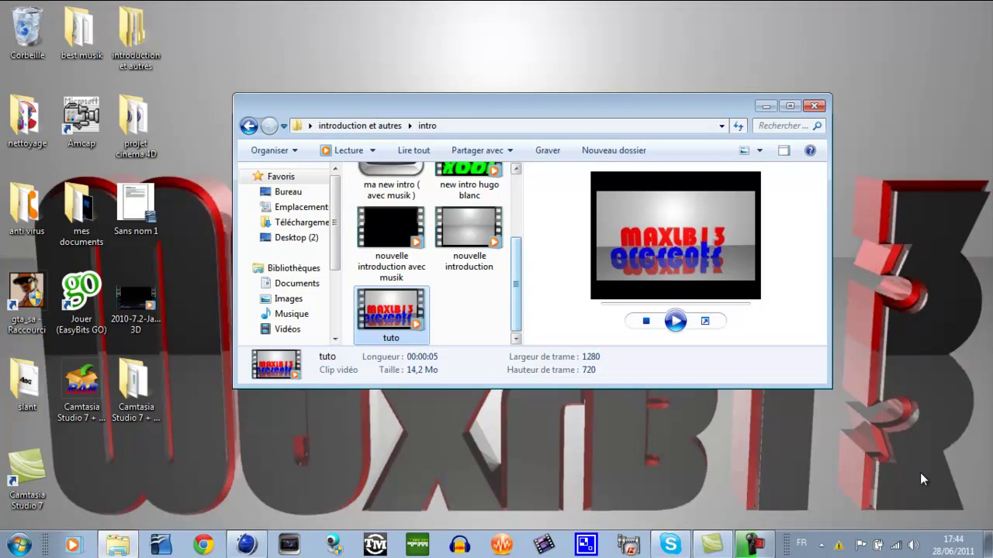
{"action": "scroll", "coordinate": [920, 472], "scroll_direction": "up", "scroll_amount": 3}
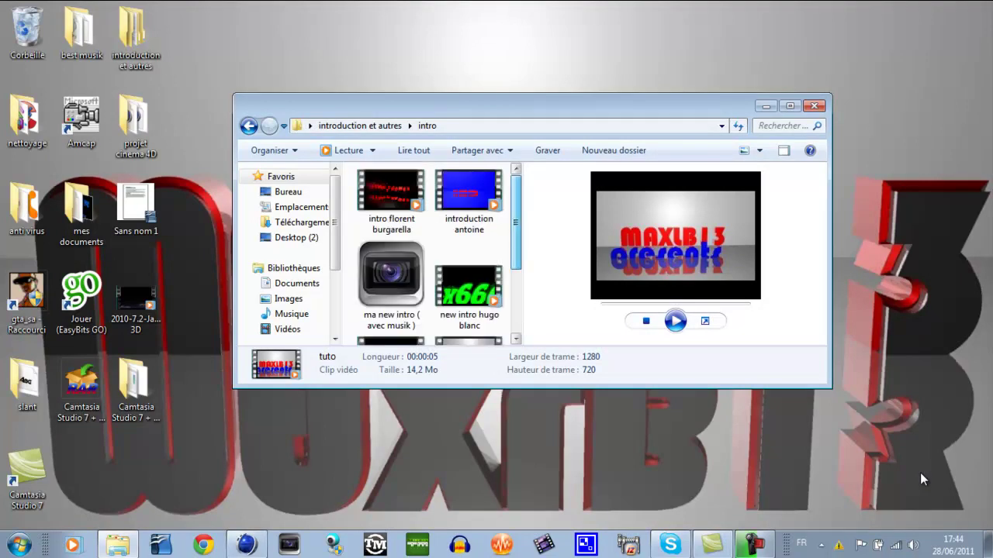
{"action": "scroll", "coordinate": [922, 479], "scroll_direction": "down", "scroll_amount": 3}
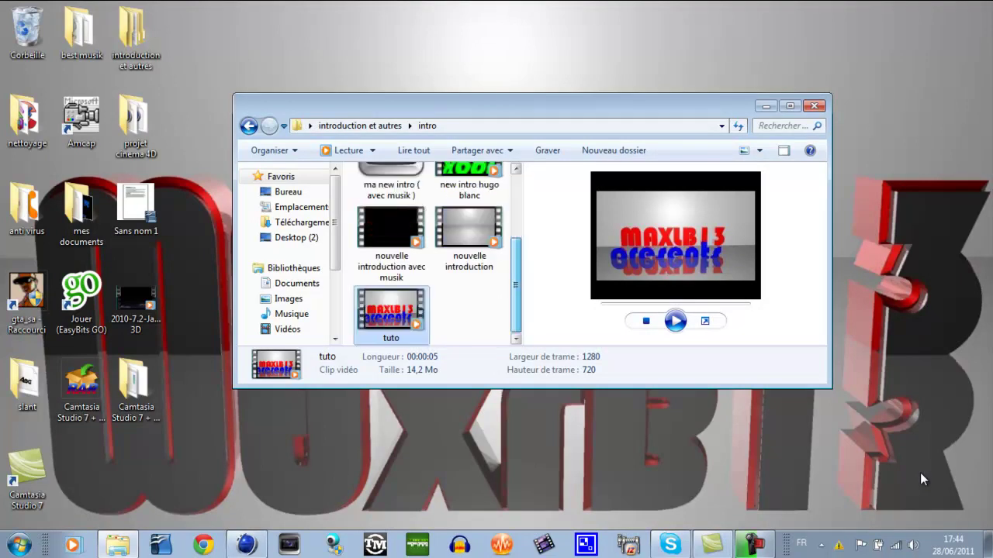
{"action": "key", "text": "super+d"}
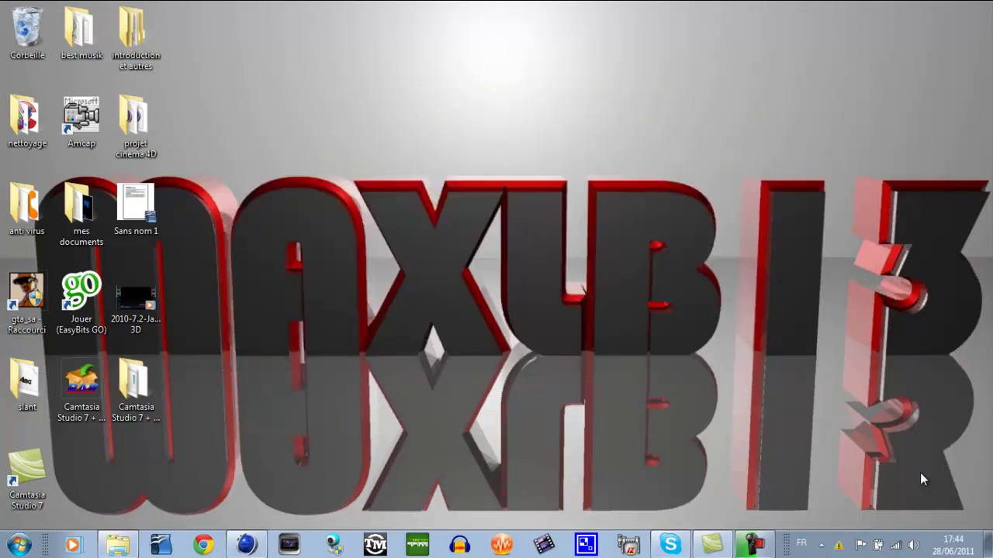
{"action": "key", "text": "super+d"}
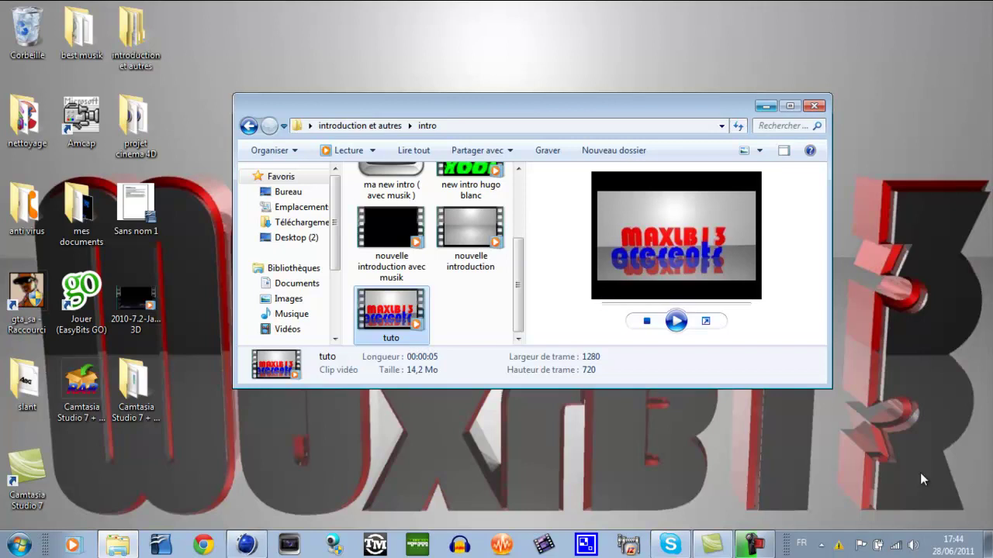
{"action": "key", "text": "super+d"}
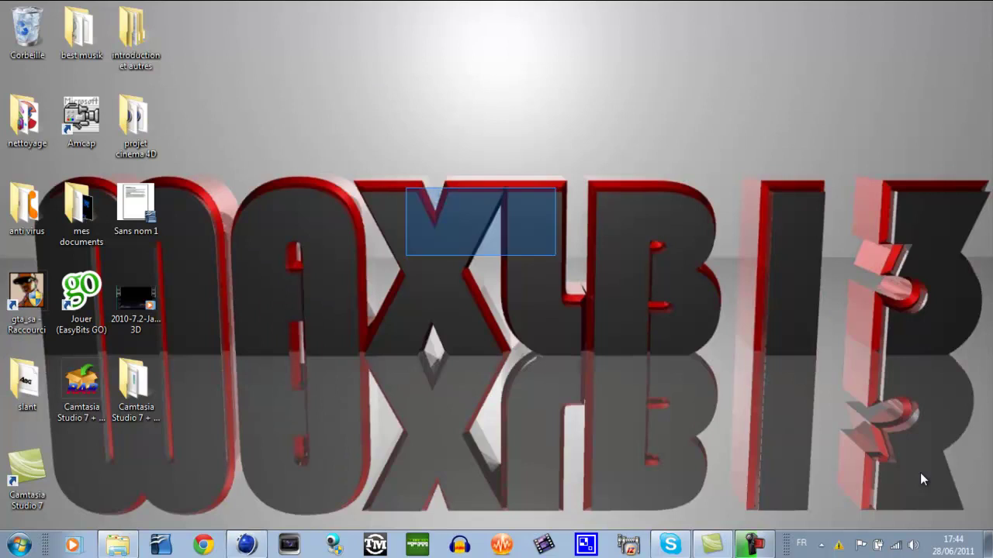